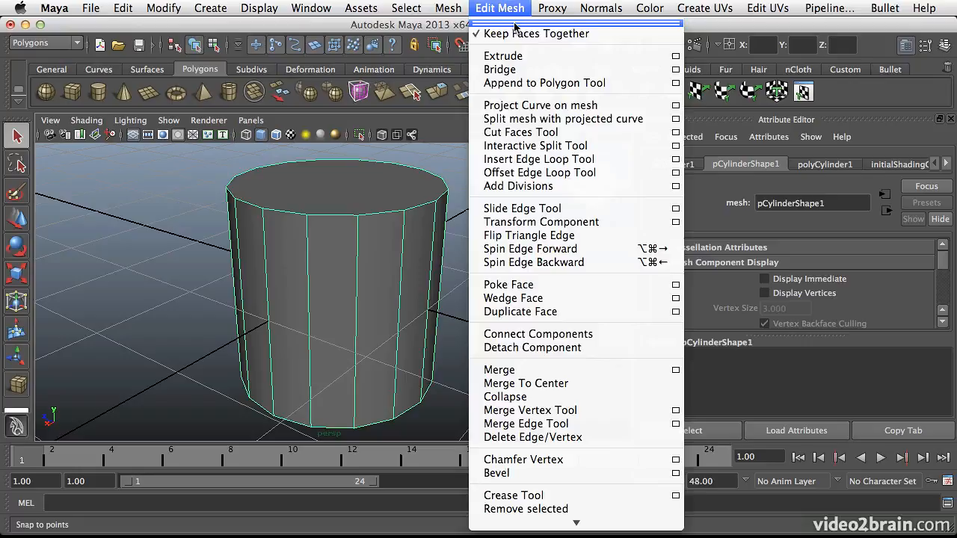
Keep the Edit Mesh commands open in a floating window clear of the cylinder and hide the Attribute Editor.
{"action": "left_click", "coordinate": [512, 24]}
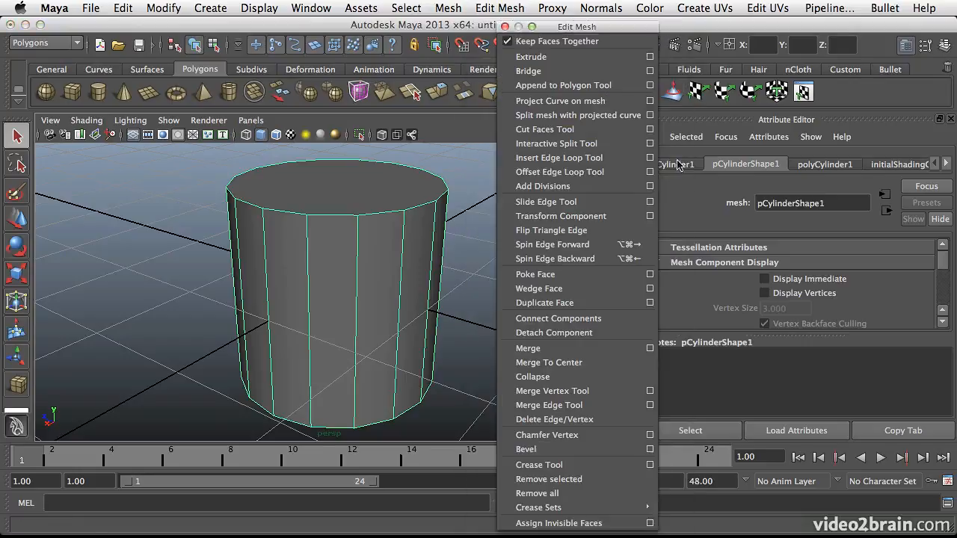
{"action": "left_click_drag", "start_coordinate": [589, 23], "coordinate": [894, 28]}
{"action": "left_click", "coordinate": [905, 45]}
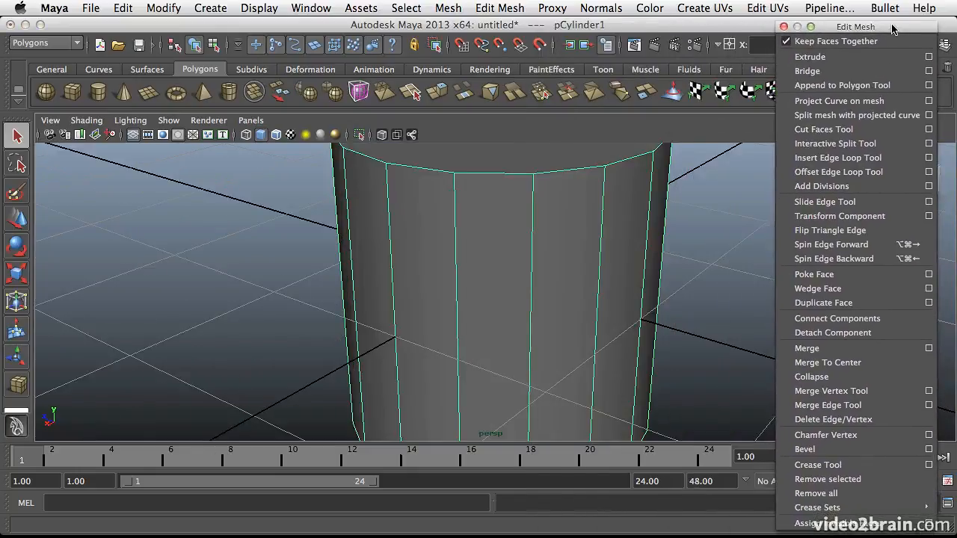
Select a single side face of the cylinder and extrude it outward by a thickness of about 1.3.
{"action": "right_click_drag", "start_coordinate": [551, 309], "coordinate": [460, 300], "text": "alt"}
{"action": "left_click_drag", "start_coordinate": [461, 299], "coordinate": [763, 289], "text": "alt"}
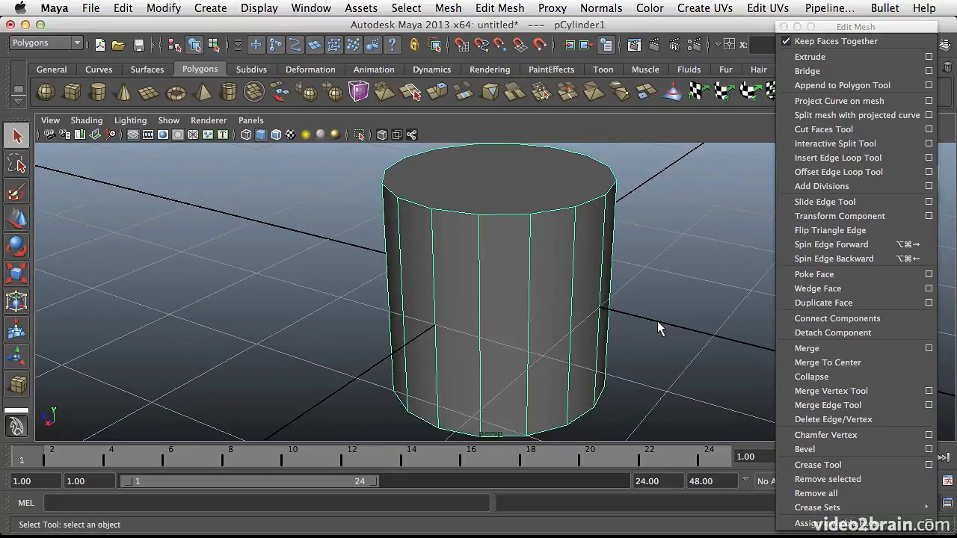
{"action": "right_click_drag", "start_coordinate": [657, 321], "coordinate": [568, 306], "text": "alt"}
{"action": "left_click_drag", "start_coordinate": [476, 224], "coordinate": [501, 237], "text": "alt"}
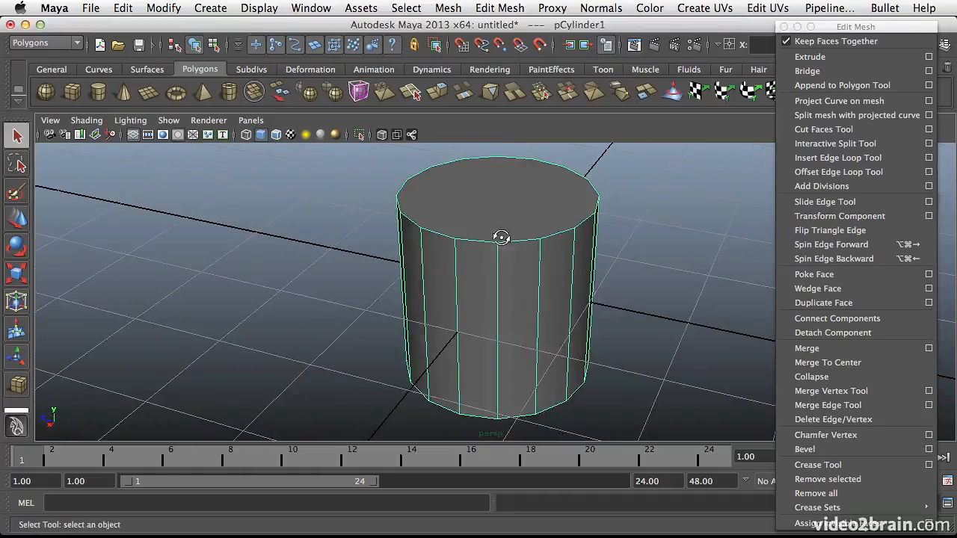
{"action": "left_click_drag", "start_coordinate": [551, 314], "coordinate": [560, 273], "text": "alt"}
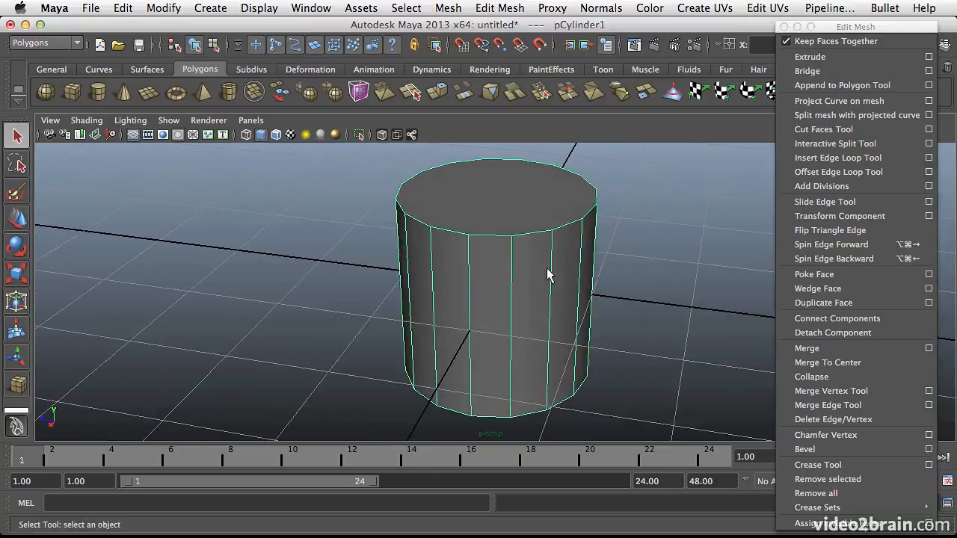
{"action": "right_click_drag", "start_coordinate": [550, 264], "coordinate": [553, 301]}
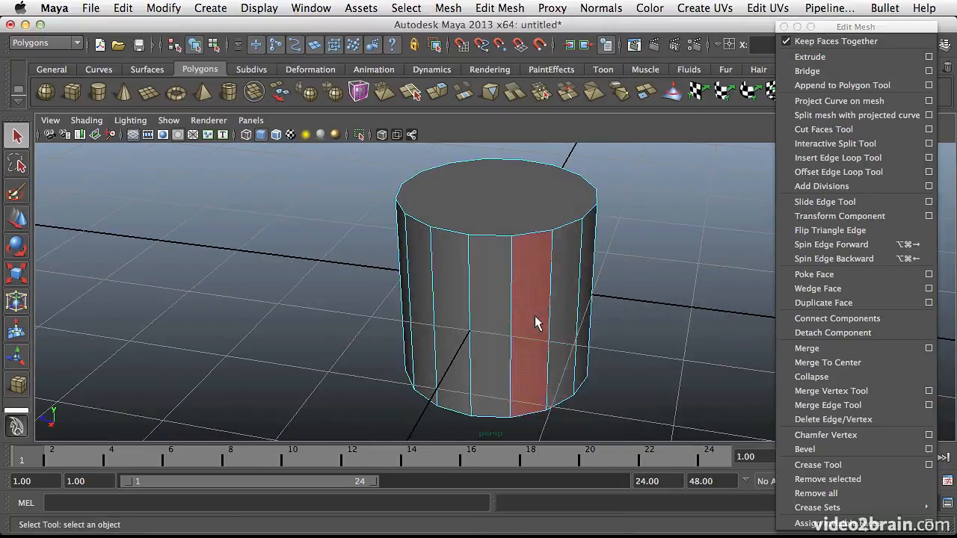
{"action": "left_click", "coordinate": [534, 315]}
{"action": "left_click_drag", "start_coordinate": [548, 319], "coordinate": [605, 302], "text": "alt"}
{"action": "left_click", "coordinate": [810, 56]}
{"action": "left_click_drag", "start_coordinate": [532, 358], "coordinate": [600, 317], "text": "alt"}
{"action": "left_click_drag", "start_coordinate": [523, 285], "coordinate": [538, 267], "text": "alt"}
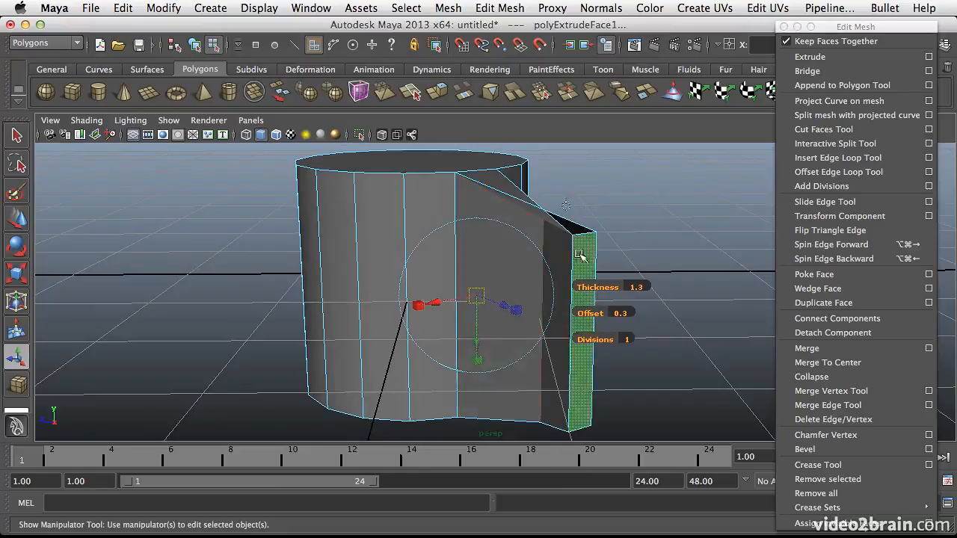
Adjust the extrusion's offset to about -0.1 and raise its divisions to 6.
{"action": "left_click_drag", "start_coordinate": [598, 313], "coordinate": [587, 313]}
{"action": "left_click_drag", "start_coordinate": [583, 261], "coordinate": [497, 268], "text": "alt"}
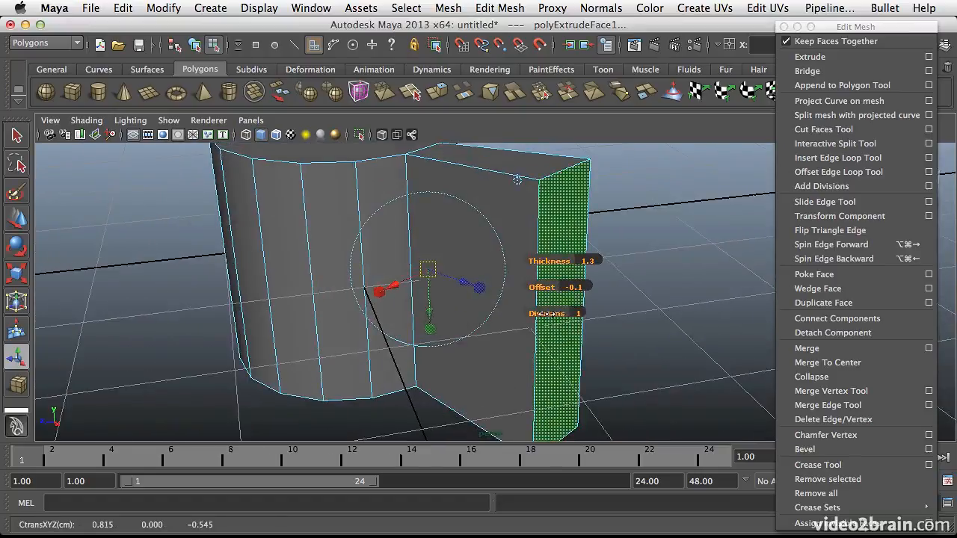
{"action": "left_click_drag", "start_coordinate": [576, 312], "coordinate": [590, 310]}
{"action": "left_click_drag", "start_coordinate": [426, 238], "coordinate": [581, 274], "text": "alt"}
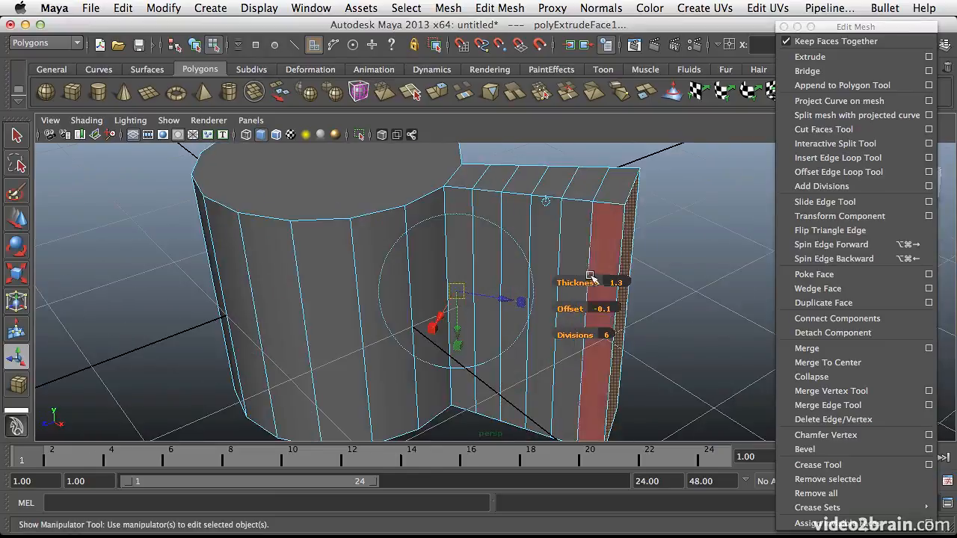
{"action": "left_click_drag", "start_coordinate": [580, 312], "coordinate": [581, 310]}
Set the extrusion's offset to 0, thickness to 1.5 and divisions to 10, and finish the extrusion.
{"action": "left_click", "coordinate": [604, 309]}
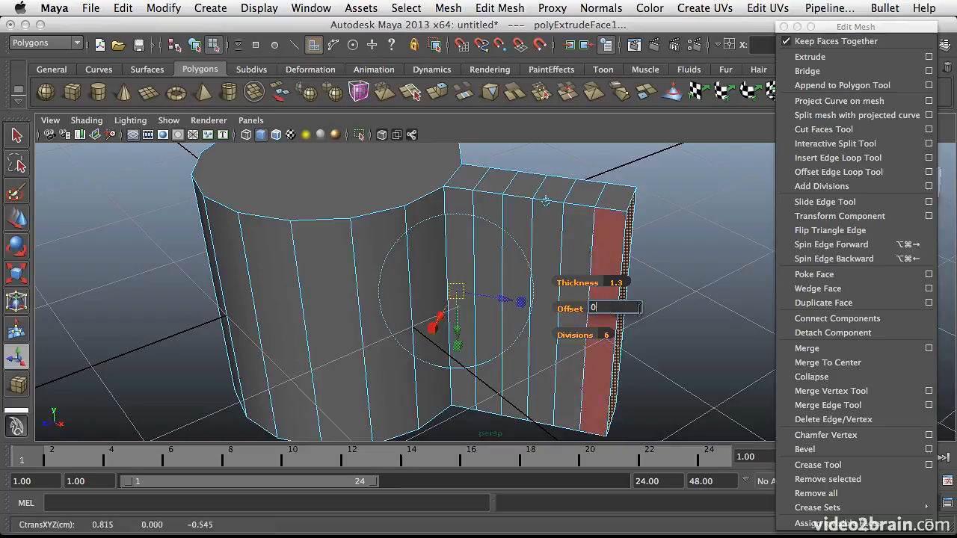
{"action": "key", "text": "Return"}
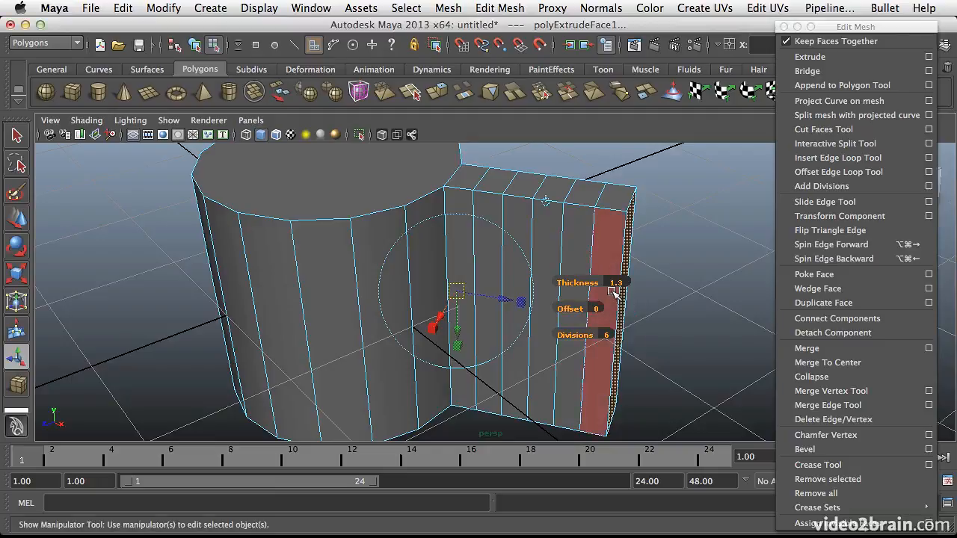
{"action": "left_click", "coordinate": [618, 284]}
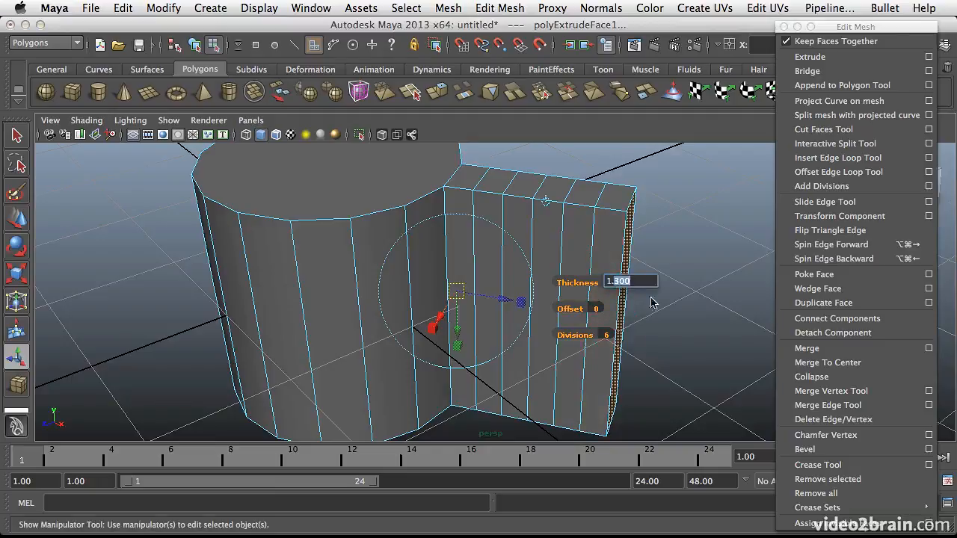
{"action": "key", "text": "Return"}
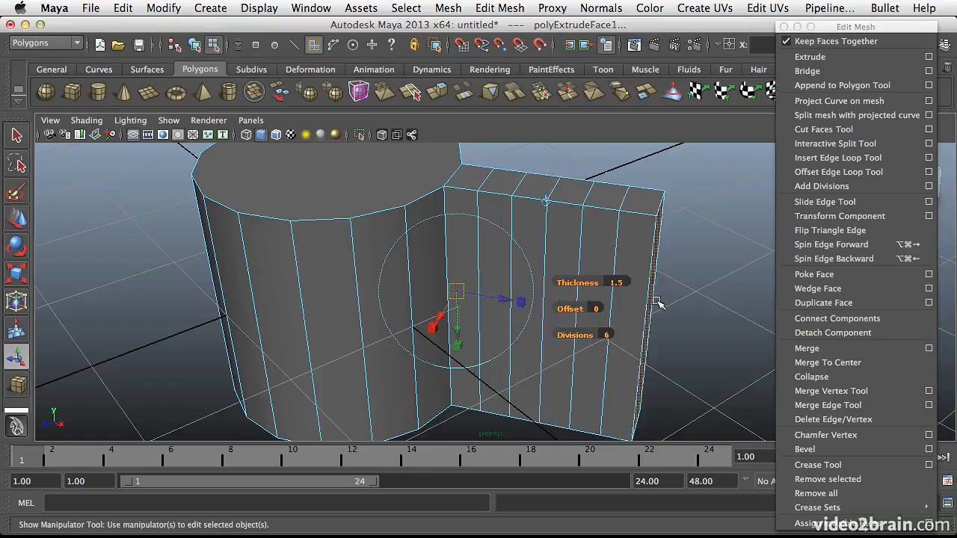
{"action": "left_click_drag", "start_coordinate": [604, 345], "coordinate": [622, 350]}
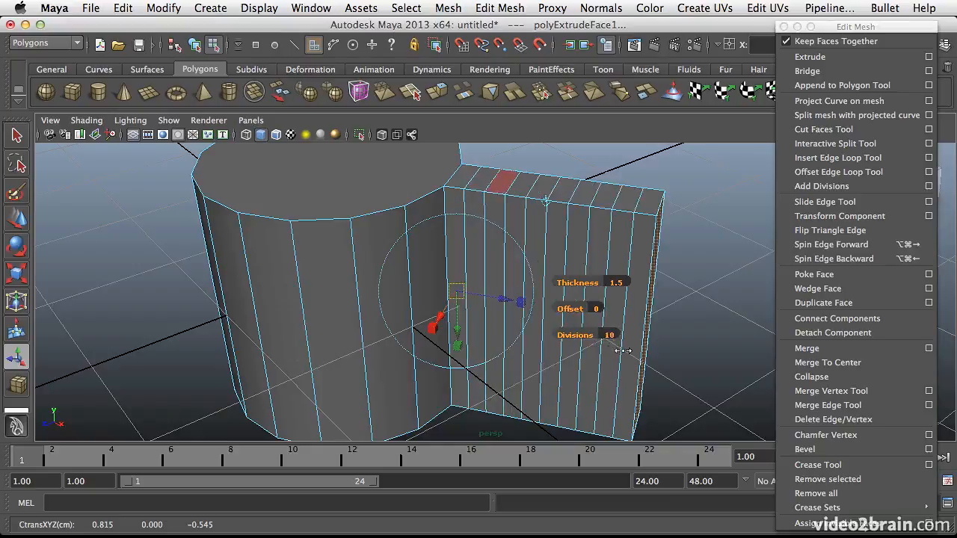
{"action": "left_click_drag", "start_coordinate": [510, 338], "coordinate": [498, 333], "text": "alt"}
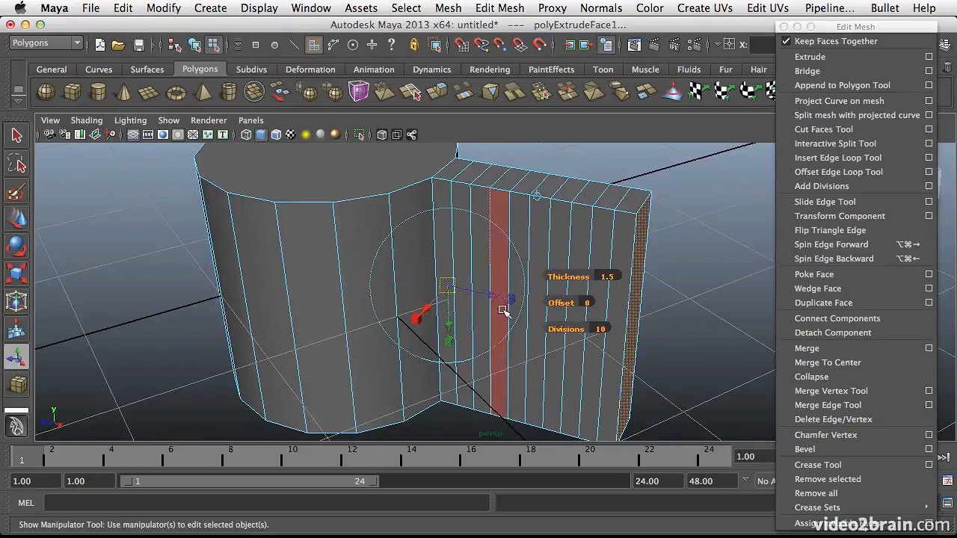
{"action": "left_click_drag", "start_coordinate": [499, 302], "coordinate": [506, 295], "text": "alt"}
{"action": "key", "text": "q"}
Select another side face away from the divided fin and extrude it outward from the cylinder.
{"action": "left_click_drag", "start_coordinate": [474, 340], "coordinate": [380, 315], "text": "alt"}
{"action": "left_click", "coordinate": [380, 333]}
{"action": "right_click_drag", "start_coordinate": [516, 328], "coordinate": [384, 319], "text": "alt"}
{"action": "middle_click_drag", "start_coordinate": [384, 319], "coordinate": [461, 297], "text": "alt"}
{"action": "left_click_drag", "start_coordinate": [461, 296], "coordinate": [400, 316], "text": "alt"}
{"action": "key", "text": "ctrl+e"}
{"action": "mouse_move", "coordinate": [463, 336]}
{"action": "left_mouse_down"}
{"action": "mouse_move", "coordinate": [532, 379]}
{"action": "mouse_move", "coordinate": [506, 385]}
{"action": "mouse_move", "coordinate": [496, 346]}
{"action": "mouse_move", "coordinate": [533, 366]}
{"action": "mouse_move", "coordinate": [500, 376]}
{"action": "mouse_move", "coordinate": [544, 368]}
{"action": "mouse_move", "coordinate": [506, 336]}
{"action": "mouse_move", "coordinate": [462, 336]}
{"action": "left_mouse_up"}
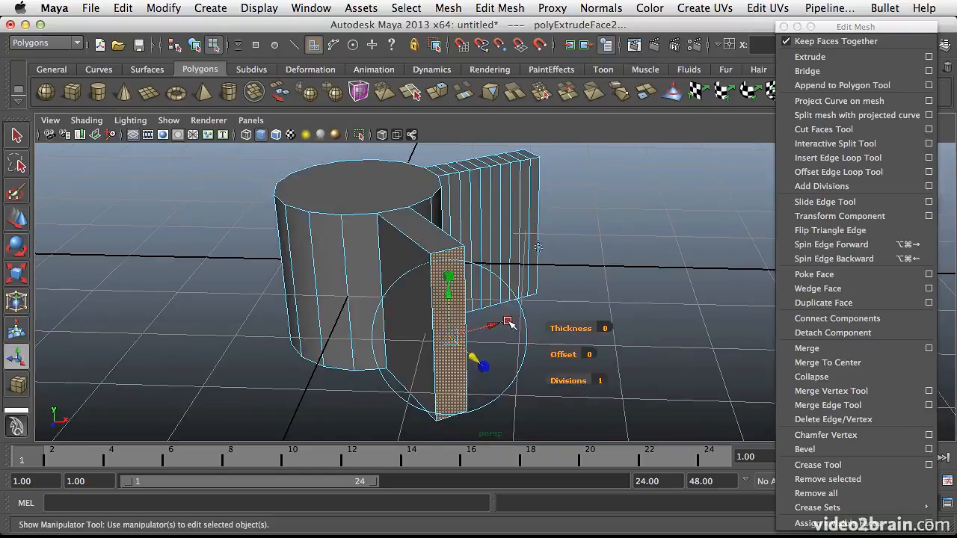
Try moving the second extrusion's end face sideways and upward, and undo these moves.
{"action": "left_click_drag", "start_coordinate": [498, 323], "coordinate": [477, 276]}
{"action": "left_click_drag", "start_coordinate": [434, 299], "coordinate": [455, 273], "text": "alt"}
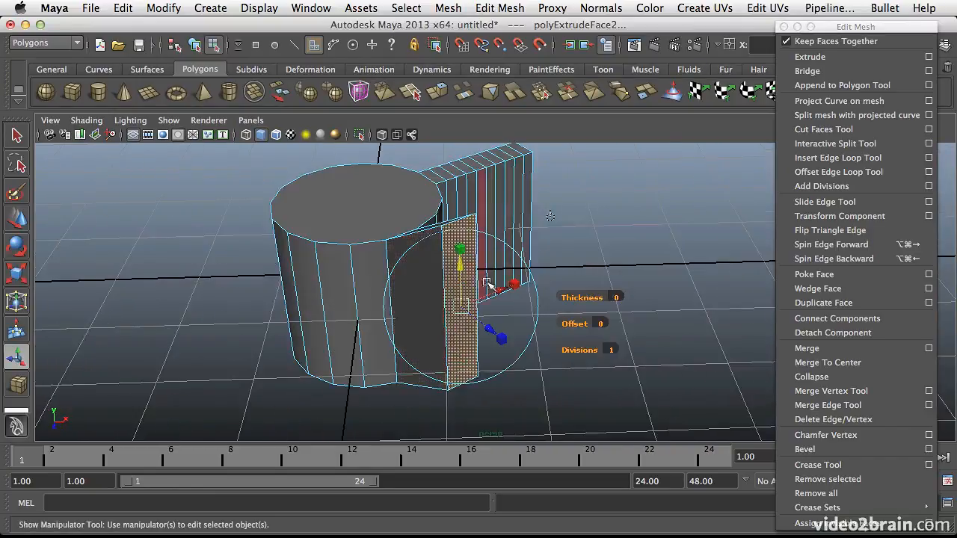
{"action": "key", "text": "super+z"}
{"action": "key", "text": "super+z"}
Scale the second extrusion's end face to about 0.3 in width and 0.07 in height, tapering it to a point.
{"action": "left_click_drag", "start_coordinate": [500, 366], "coordinate": [585, 298], "text": "alt"}
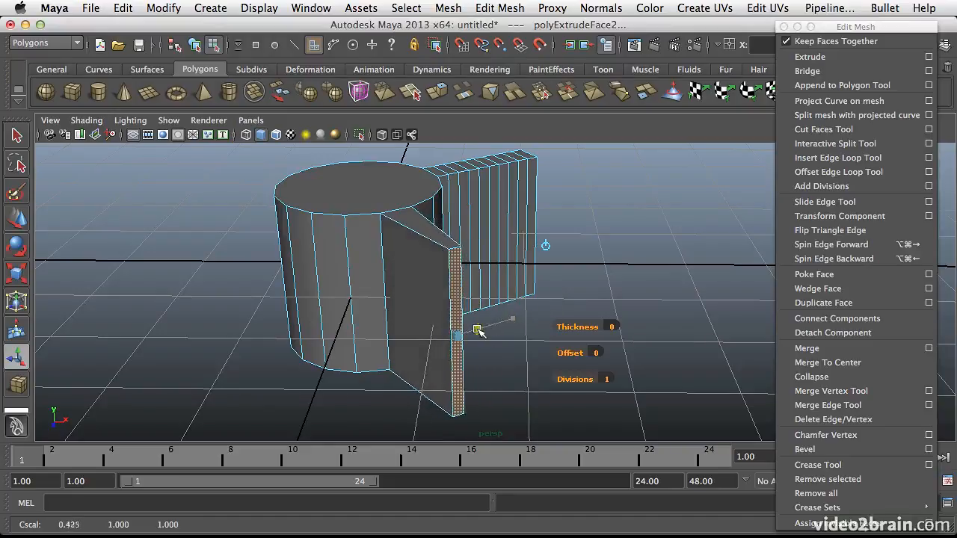
{"action": "left_click", "coordinate": [474, 330]}
{"action": "left_click_drag", "start_coordinate": [459, 280], "coordinate": [459, 287]}
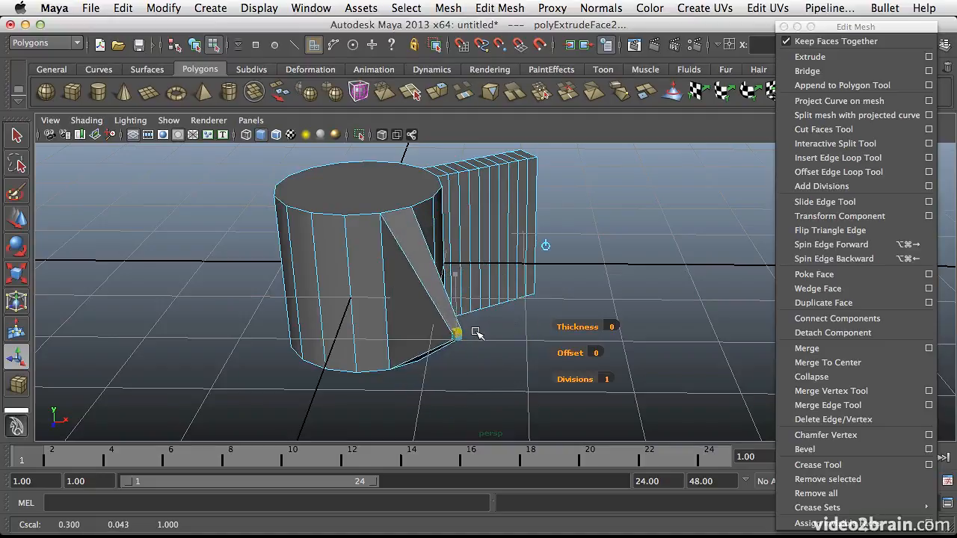
{"action": "left_click_drag", "start_coordinate": [477, 332], "coordinate": [498, 305], "text": "alt"}
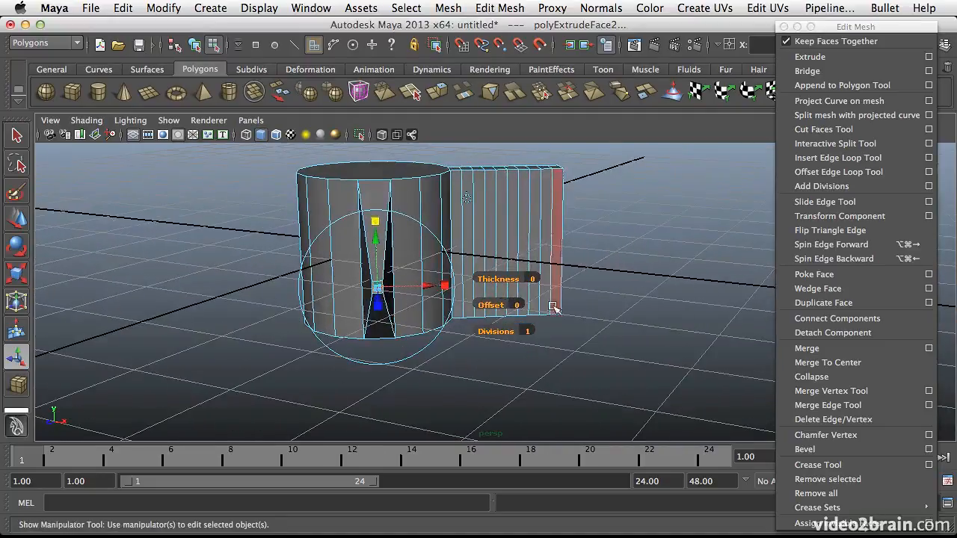
{"action": "left_click_drag", "start_coordinate": [426, 297], "coordinate": [577, 326], "text": "alt"}
Increase the number of divisions along the tapered extrusion and finish it.
{"action": "left_click_drag", "start_coordinate": [530, 359], "coordinate": [590, 360], "text": "alt"}
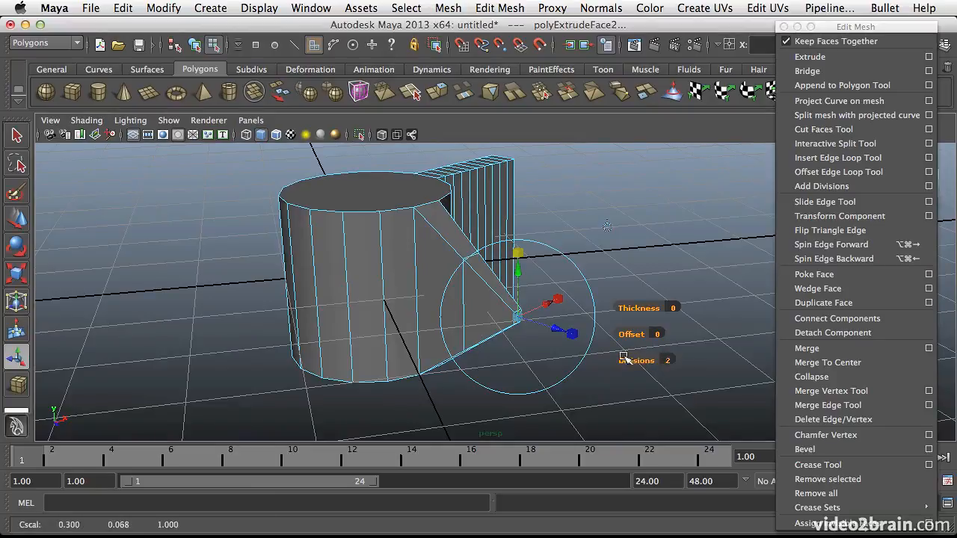
{"action": "left_click_drag", "start_coordinate": [633, 357], "coordinate": [653, 356]}
{"action": "left_click_drag", "start_coordinate": [485, 290], "coordinate": [505, 305], "text": "alt"}
{"action": "key", "text": "q"}
Select a third side face on the undivided part of the cylinder and extrude it outward.
{"action": "left_click_drag", "start_coordinate": [610, 261], "coordinate": [591, 321], "text": "alt"}
{"action": "left_click", "coordinate": [658, 329]}
{"action": "left_click_drag", "start_coordinate": [658, 329], "coordinate": [513, 319], "text": "alt"}
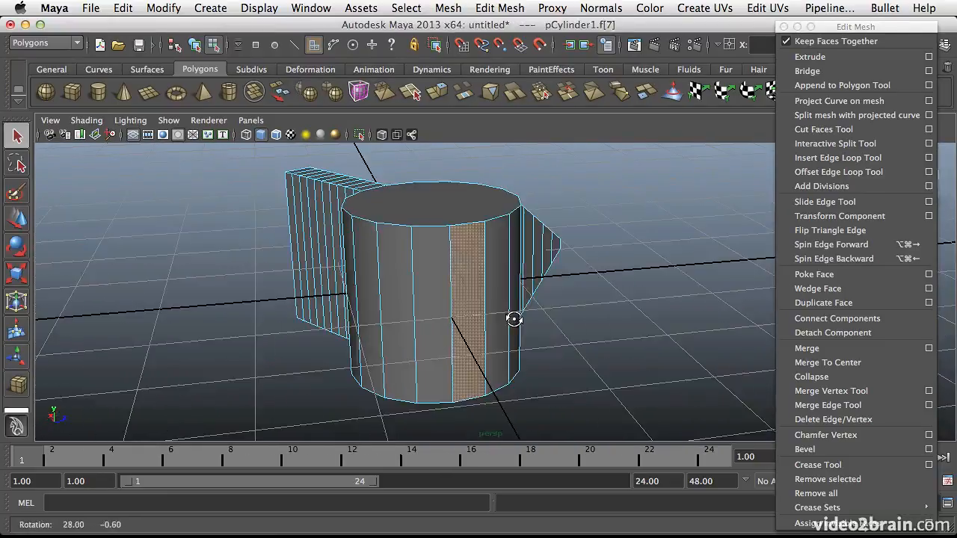
{"action": "key", "text": "ctrl+e"}
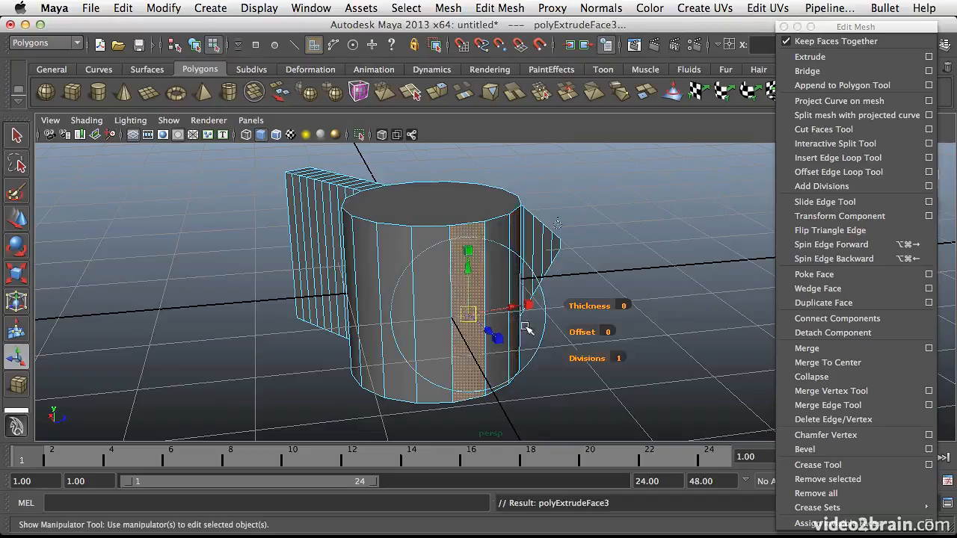
{"action": "left_click_drag", "start_coordinate": [492, 336], "coordinate": [545, 380]}
{"action": "left_click_drag", "start_coordinate": [506, 332], "coordinate": [462, 286], "text": "alt"}
Scale the third extrusion's end face to about 0.18 in width and set its divisions to 7.
{"action": "left_click_drag", "start_coordinate": [582, 320], "coordinate": [542, 331]}
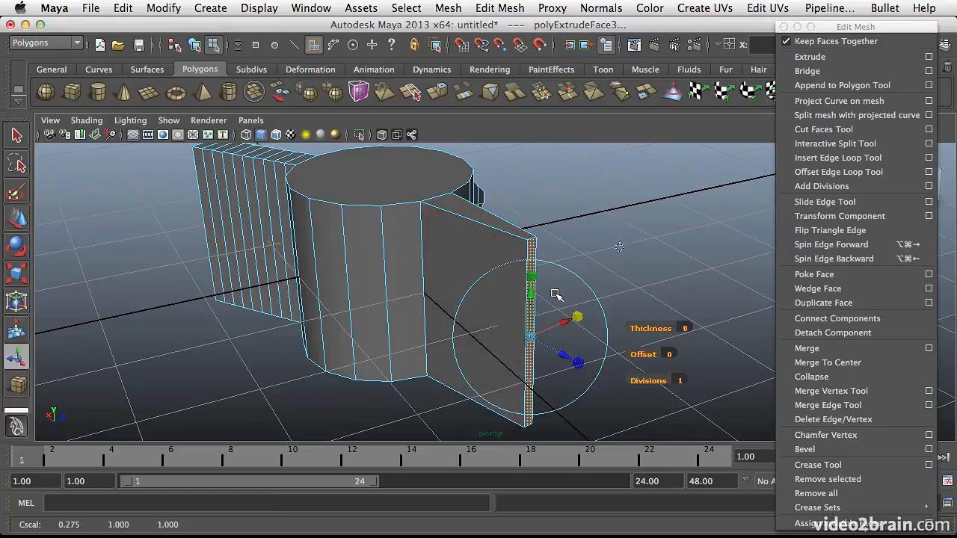
{"action": "left_click_drag", "start_coordinate": [580, 318], "coordinate": [565, 325]}
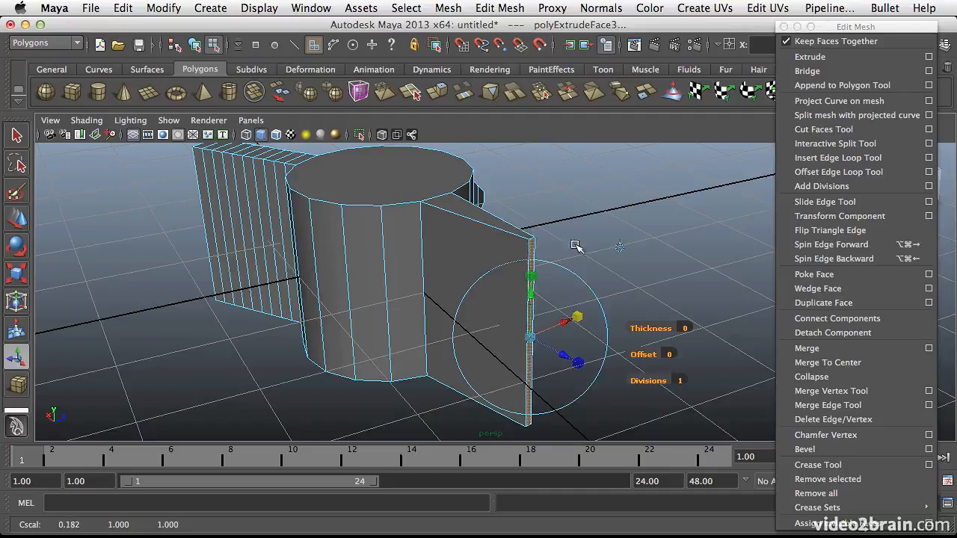
{"action": "left_click_drag", "start_coordinate": [645, 382], "coordinate": [686, 380]}
{"action": "left_click_drag", "start_coordinate": [556, 272], "coordinate": [581, 299], "text": "alt"}
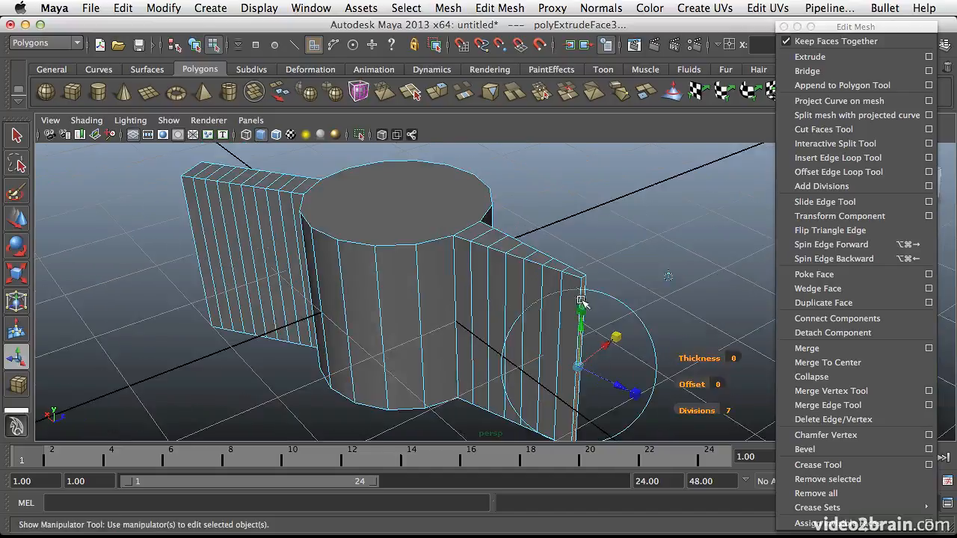
{"action": "left_click_drag", "start_coordinate": [517, 353], "coordinate": [511, 349], "text": "alt"}
{"action": "middle_click_drag", "start_coordinate": [511, 349], "coordinate": [506, 342], "text": "alt"}
{"action": "left_click_drag", "start_coordinate": [506, 341], "coordinate": [496, 331], "text": "alt"}
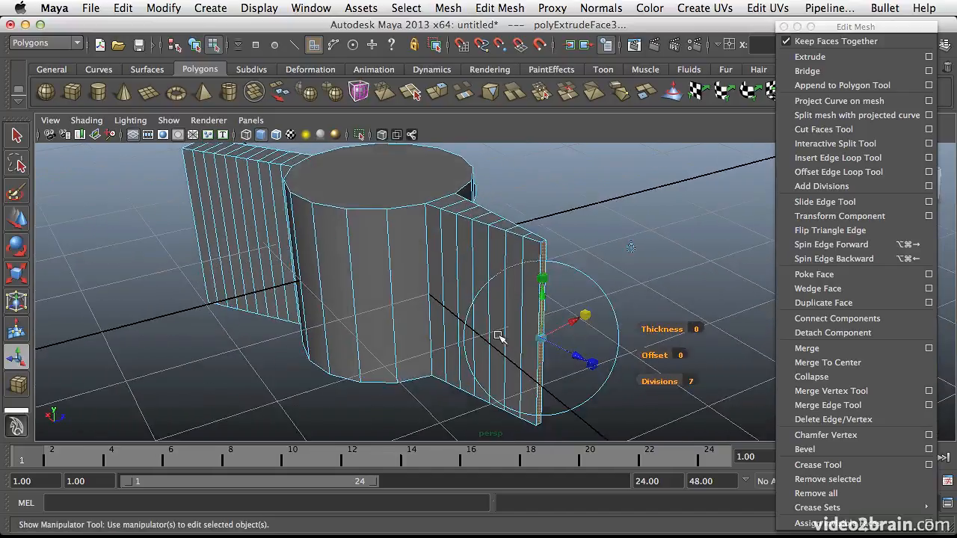
Close the floating Edit Mesh window and enable Soft Select for the Scale tool with a falloff radius of 1.16.
{"action": "key", "text": "r"}
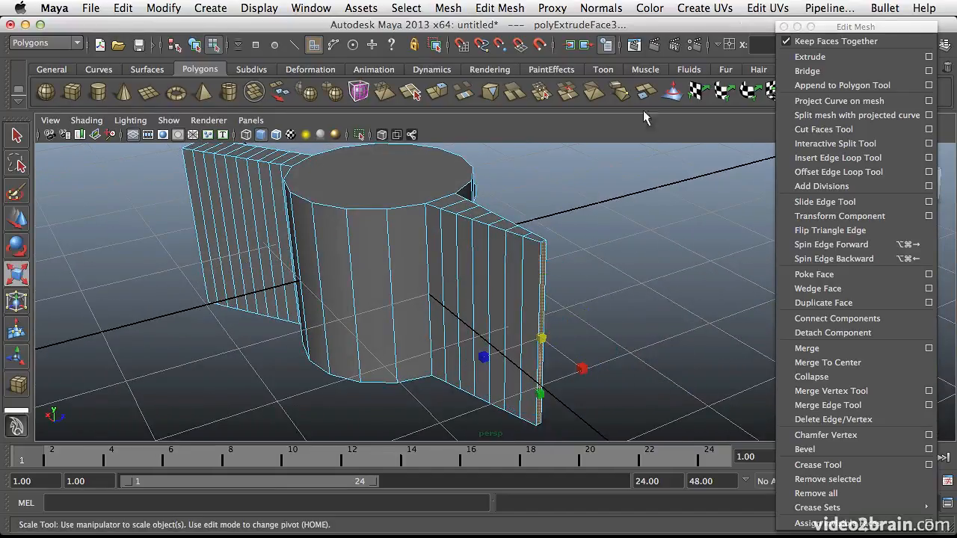
{"action": "left_click", "coordinate": [783, 27]}
{"action": "left_click", "coordinate": [925, 46]}
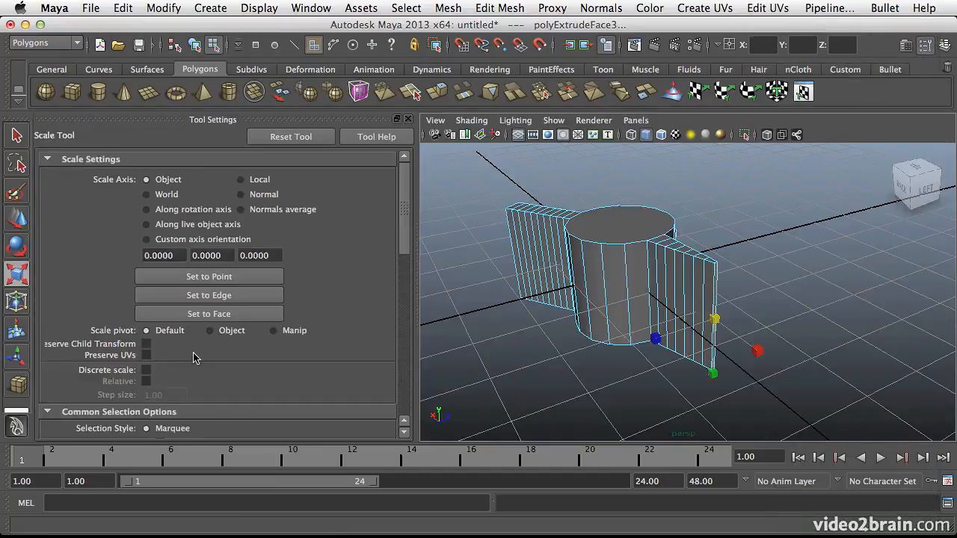
{"action": "scroll", "coordinate": [195, 359], "scroll_direction": "down", "scroll_amount": 10}
{"action": "scroll", "coordinate": [403, 347], "scroll_direction": "up", "scroll_amount": 3}
{"action": "left_click", "coordinate": [146, 169]}
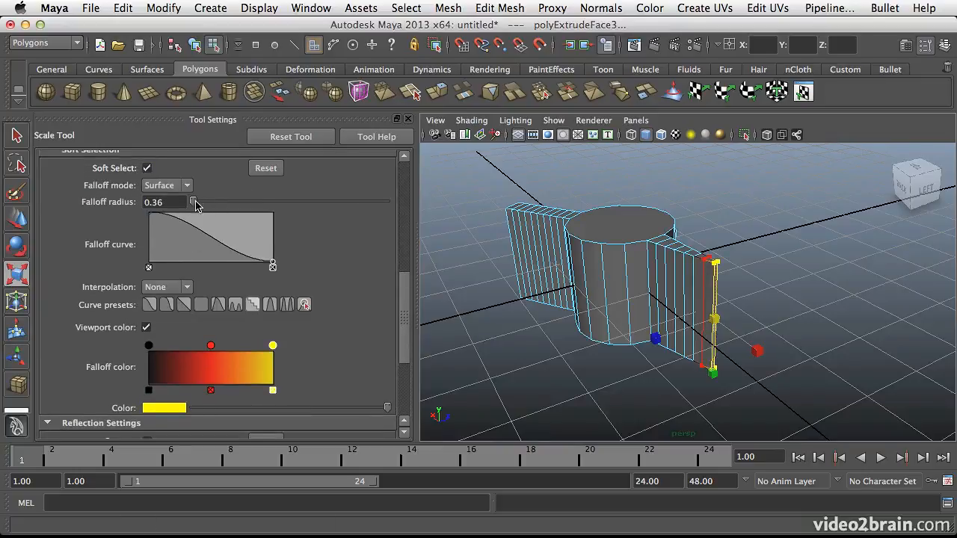
{"action": "left_click_drag", "start_coordinate": [203, 203], "coordinate": [196, 204]}
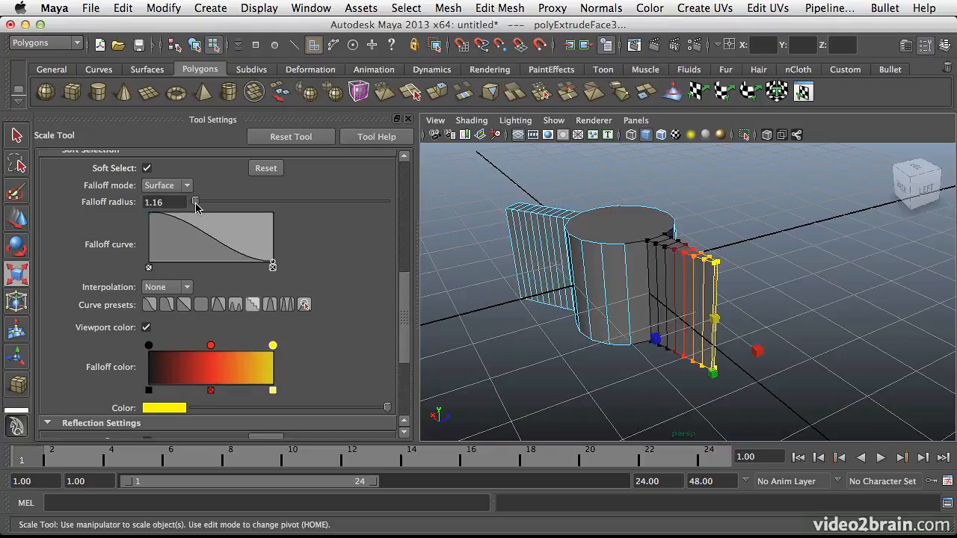
Scale the third fin's end face down vertically with the soft falloff so the fin tapers in a smooth curve.
{"action": "left_click_drag", "start_coordinate": [611, 320], "coordinate": [663, 345], "text": "alt"}
{"action": "left_click_drag", "start_coordinate": [768, 376], "coordinate": [689, 298]}
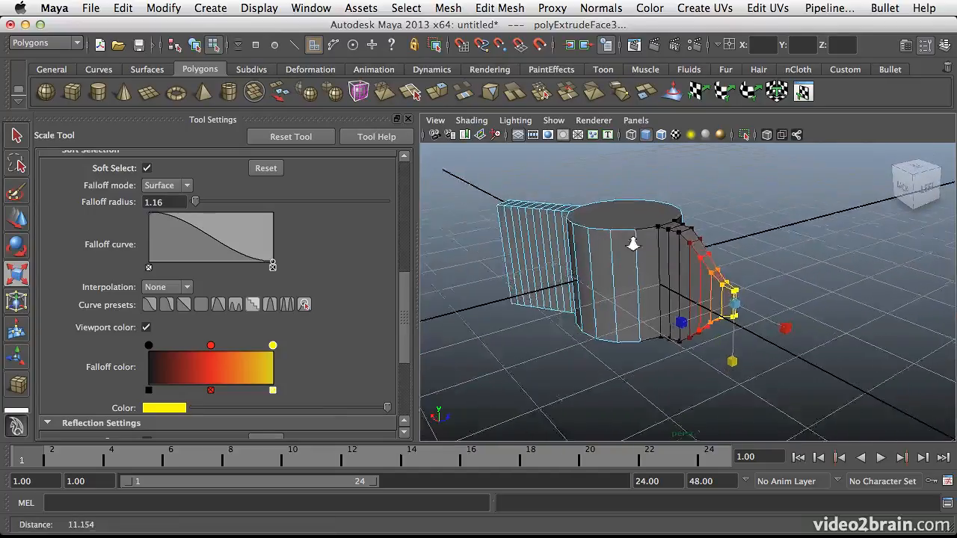
{"action": "right_click_drag", "start_coordinate": [689, 298], "coordinate": [708, 262], "text": "alt"}
{"action": "middle_click_drag", "start_coordinate": [708, 262], "coordinate": [802, 313], "text": "alt"}
{"action": "right_click_drag", "start_coordinate": [765, 296], "coordinate": [716, 291], "text": "alt"}
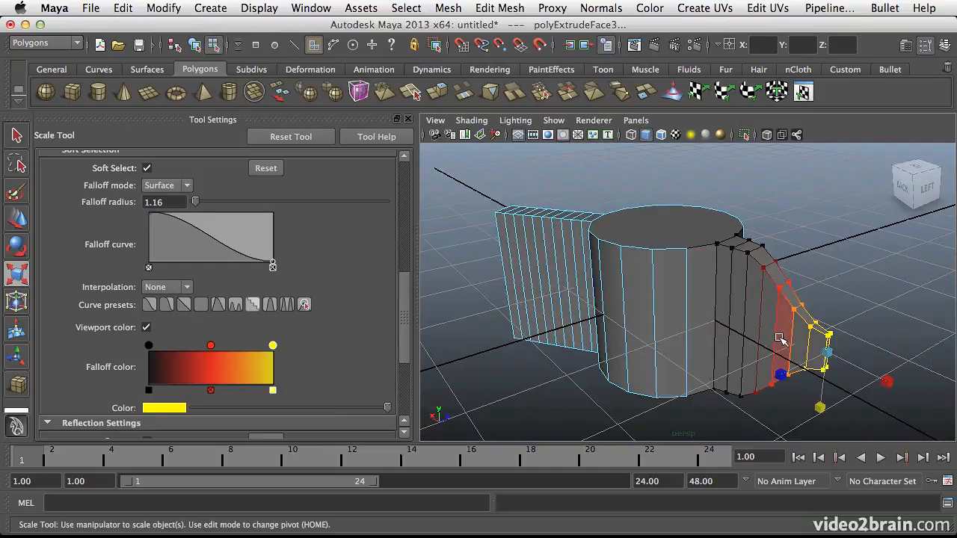
Rotate the soft-selected end of the third fin so it twists into a curl, and clear the selection.
{"action": "key", "text": "e"}
{"action": "left_click_drag", "start_coordinate": [778, 340], "coordinate": [783, 236], "text": "alt"}
{"action": "key", "text": "q"}
{"action": "left_click_drag", "start_coordinate": [673, 303], "coordinate": [699, 342], "text": "alt"}
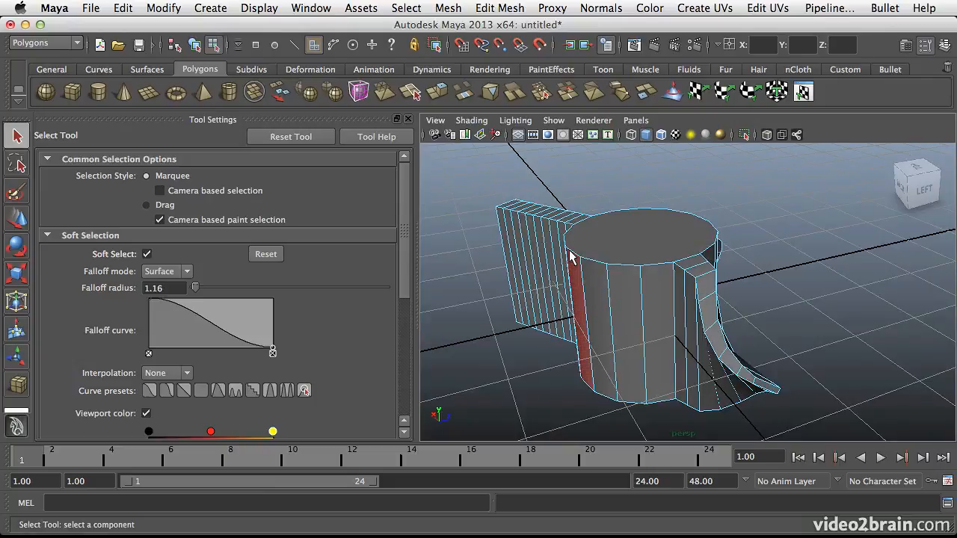
{"action": "left_click_drag", "start_coordinate": [599, 357], "coordinate": [570, 333], "text": "alt"}
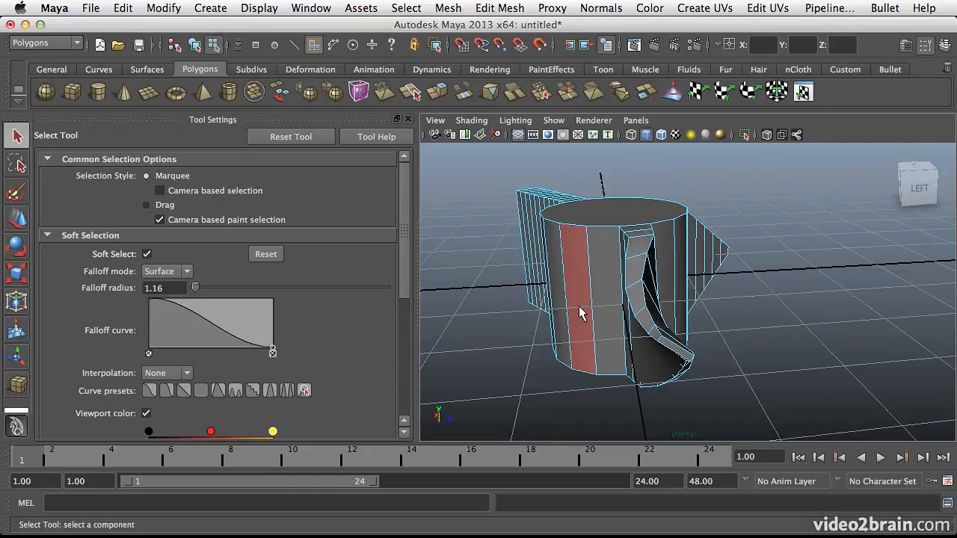
Turn off Soft Select and delete the extruded cylinder from the scene.
{"action": "double_click", "coordinate": [582, 314]}
{"action": "right_click_drag", "start_coordinate": [635, 243], "coordinate": [681, 222]}
{"action": "left_click", "coordinate": [146, 254]}
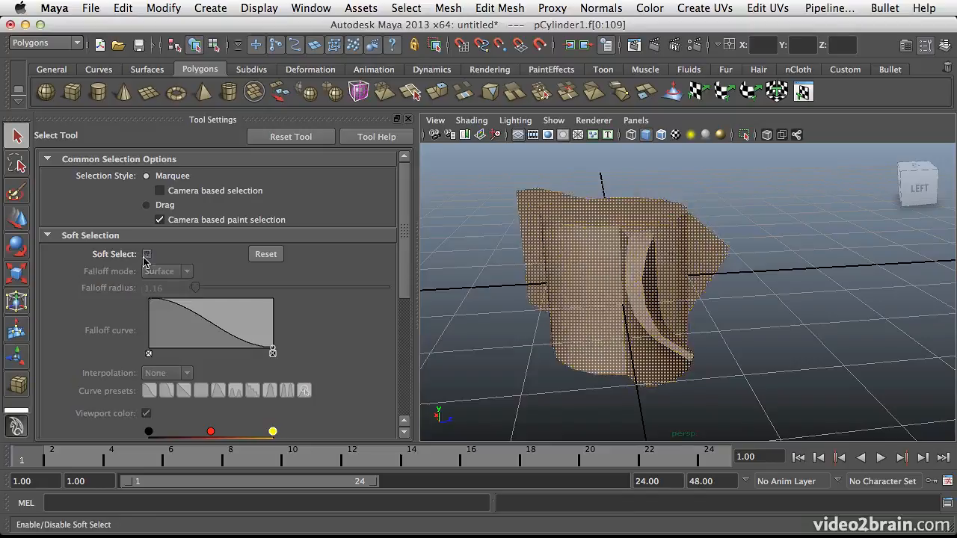
{"action": "left_click", "coordinate": [617, 276]}
{"action": "key", "text": "Delete"}
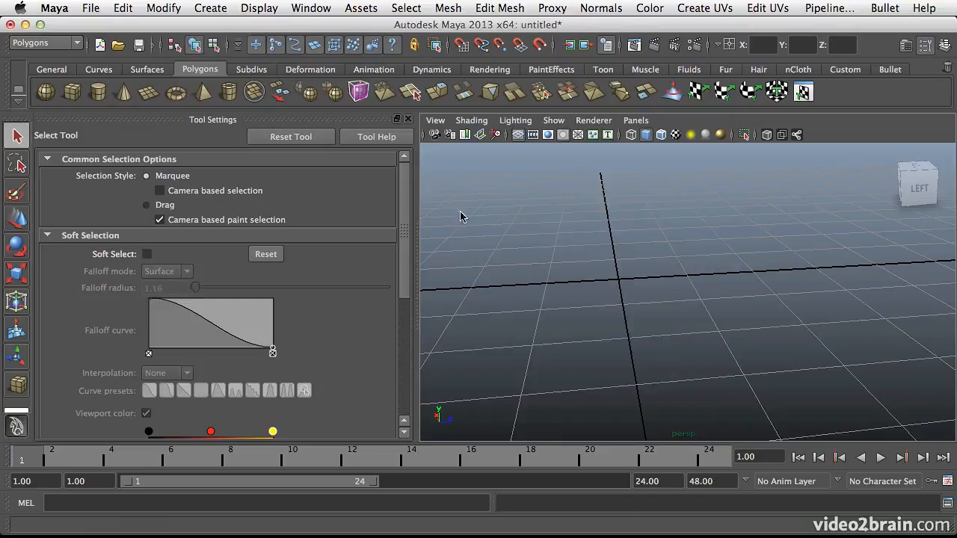
Create a new polygon cylinder at the grid center and show its attributes in the Attribute Editor.
{"action": "left_click", "coordinate": [98, 91]}
{"action": "left_click", "coordinate": [626, 288]}
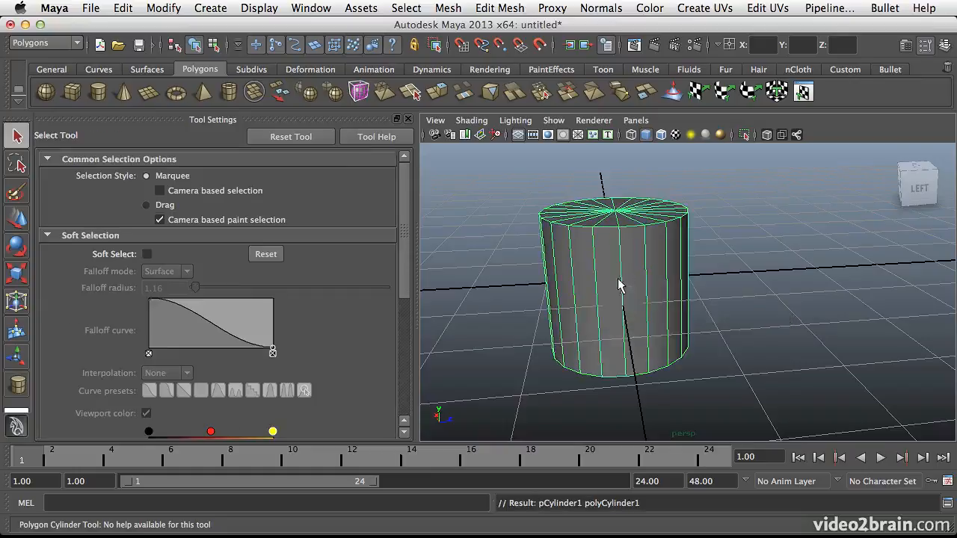
{"action": "left_click_drag", "start_coordinate": [688, 267], "coordinate": [693, 272], "text": "alt"}
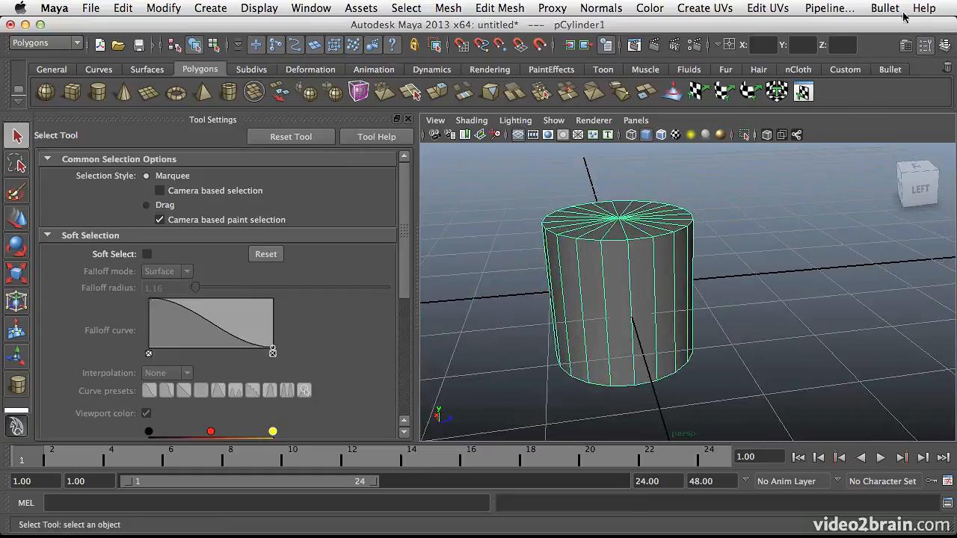
{"action": "left_click", "coordinate": [926, 45]}
{"action": "left_click", "coordinate": [906, 45]}
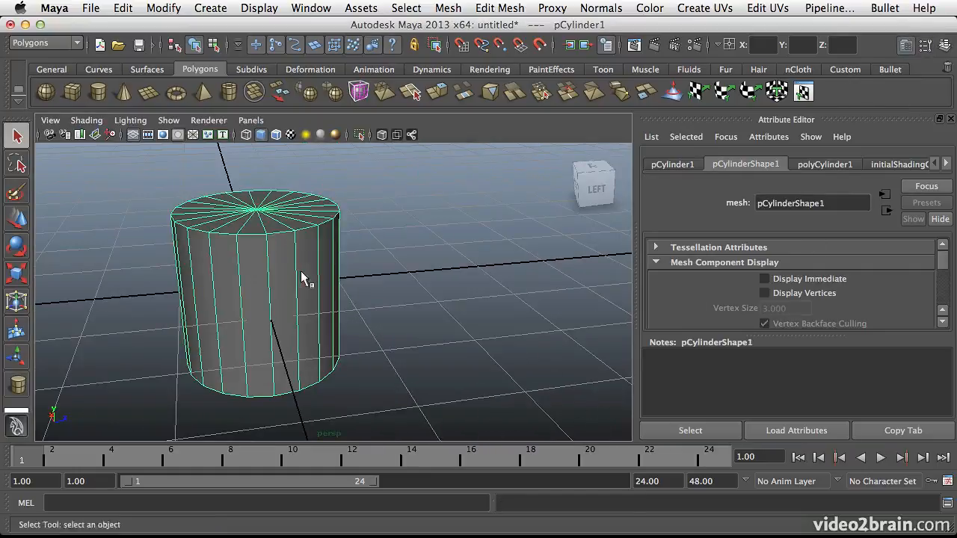
{"action": "left_click_drag", "start_coordinate": [406, 284], "coordinate": [452, 238], "text": "alt"}
Set the cylinder's cap subdivisions to 0 and its axis subdivisions to 16.
{"action": "left_click", "coordinate": [825, 164]}
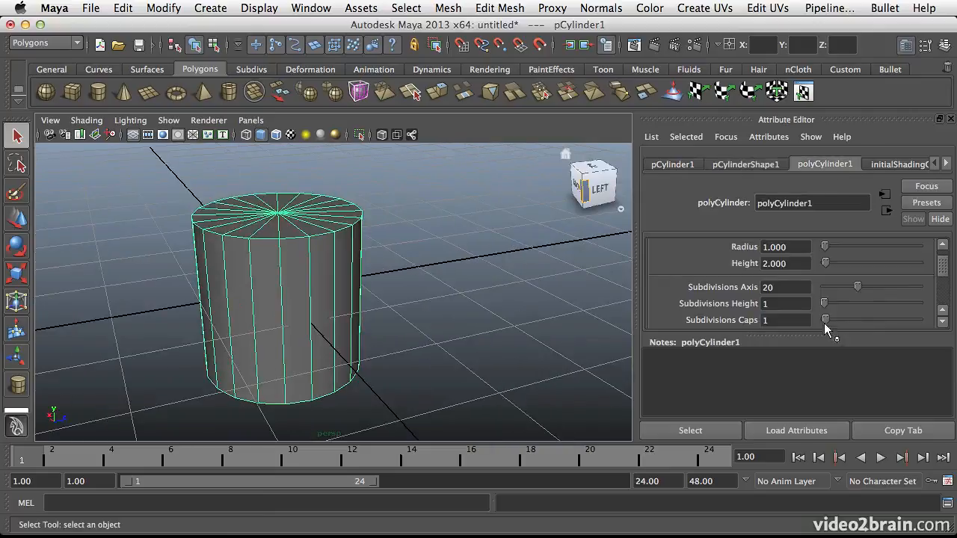
{"action": "left_click_drag", "start_coordinate": [826, 322], "coordinate": [769, 327]}
{"action": "left_click_drag", "start_coordinate": [864, 290], "coordinate": [849, 287]}
Center the cylinder on the origin by setting its X and Z translation to 0.
{"action": "left_click", "coordinate": [673, 167]}
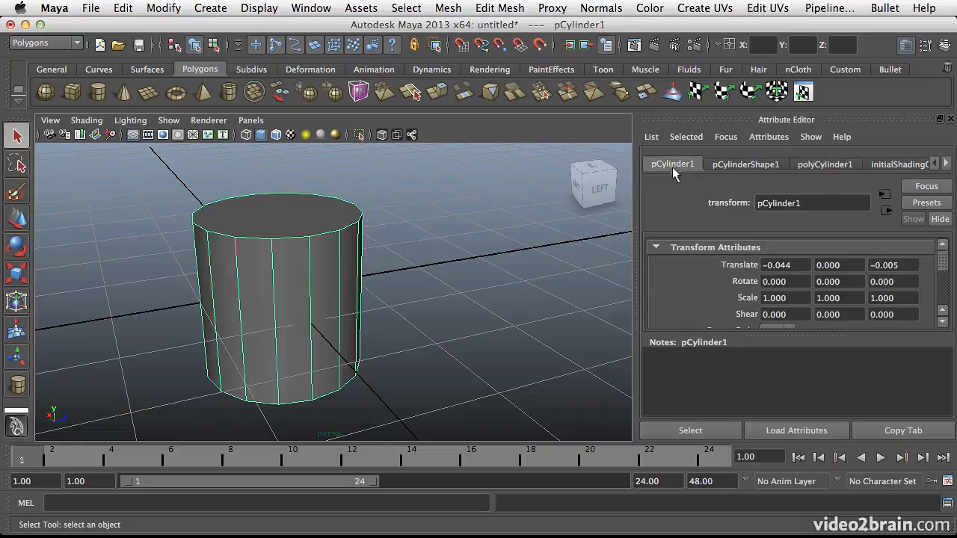
{"action": "double_click", "coordinate": [797, 268]}
{"action": "type", "text": "0"}
{"action": "key", "text": "Tab"}
{"action": "key", "text": "Tab"}
{"action": "type", "text": "0"}
{"action": "key", "text": "Tab"}
{"action": "middle_click_drag", "start_coordinate": [332, 302], "coordinate": [433, 280], "text": "alt"}
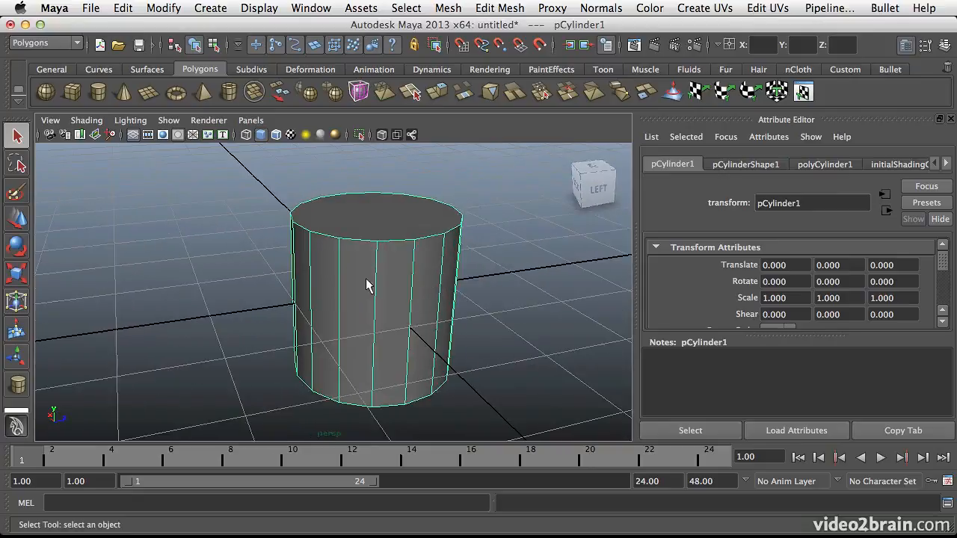
Tear off the Edit Mesh commands as a floating window and place it clear of the cylinder.
{"action": "left_click", "coordinate": [479, 9]}
{"action": "left_click", "coordinate": [516, 20]}
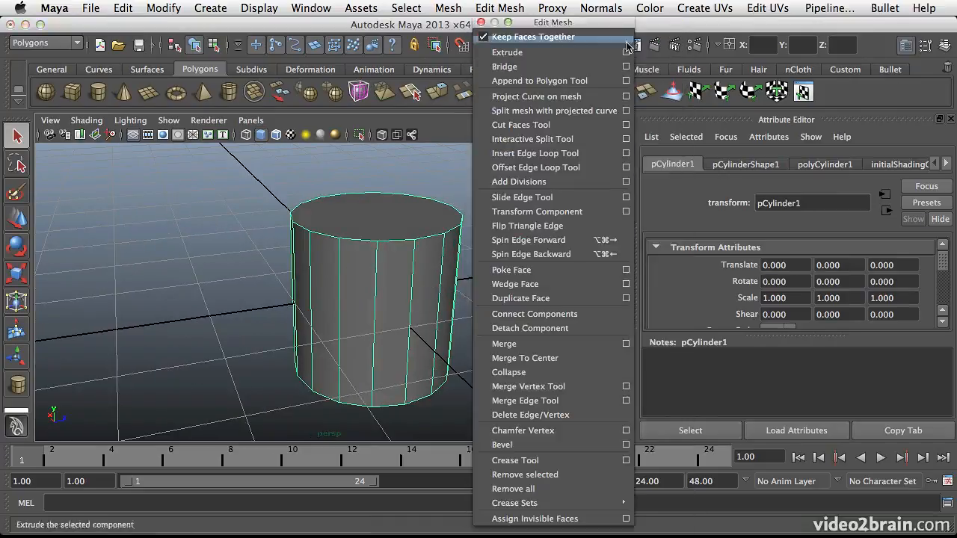
{"action": "left_click_drag", "start_coordinate": [590, 23], "coordinate": [784, 23]}
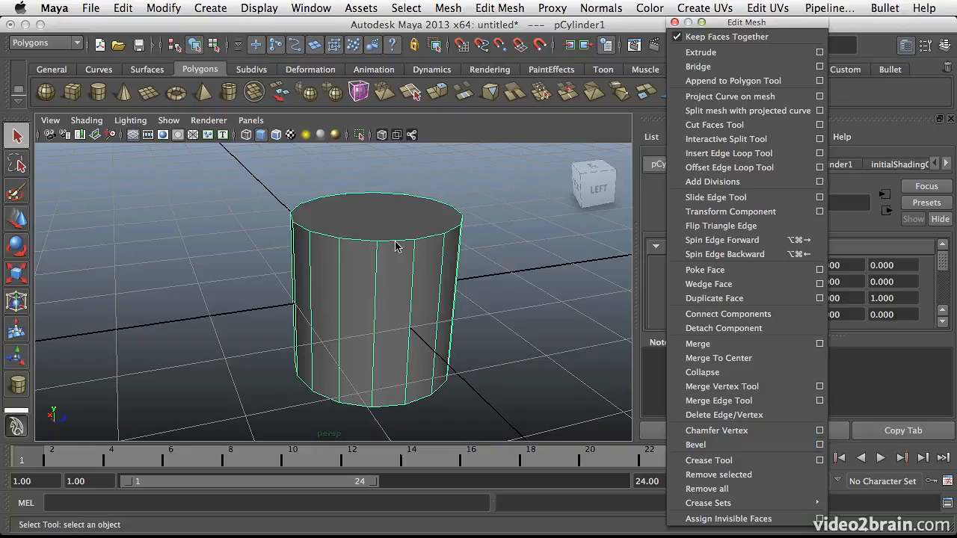
Switch the cylinder to edge mode and select only the ring of edges around its top rim.
{"action": "mouse_move", "coordinate": [397, 246]}
{"action": "right_mouse_down"}
{"action": "mouse_move", "coordinate": [408, 285]}
{"action": "mouse_move", "coordinate": [398, 215]}
{"action": "mouse_move", "coordinate": [406, 233]}
{"action": "right_mouse_up"}
{"action": "left_click_drag", "start_coordinate": [405, 256], "coordinate": [394, 250], "text": "alt"}
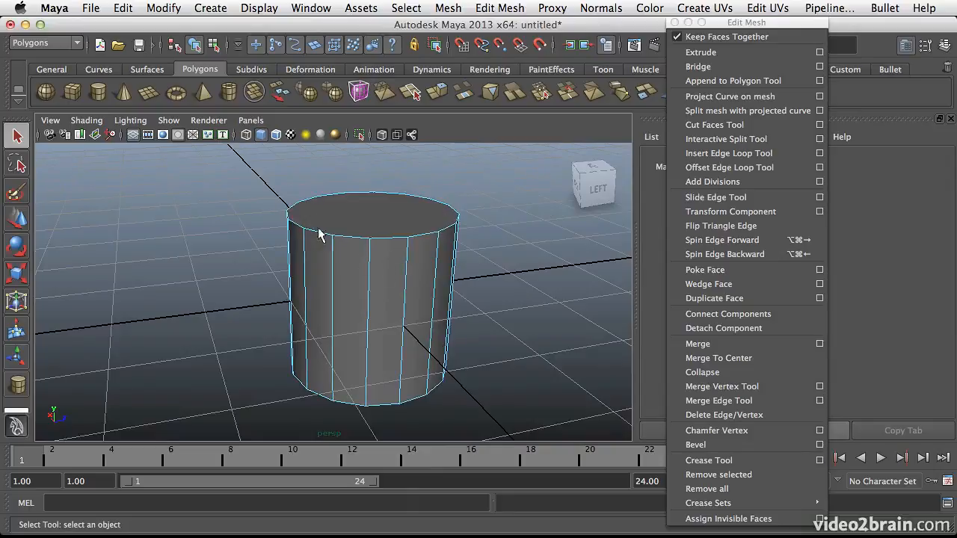
{"action": "left_click", "coordinate": [387, 237]}
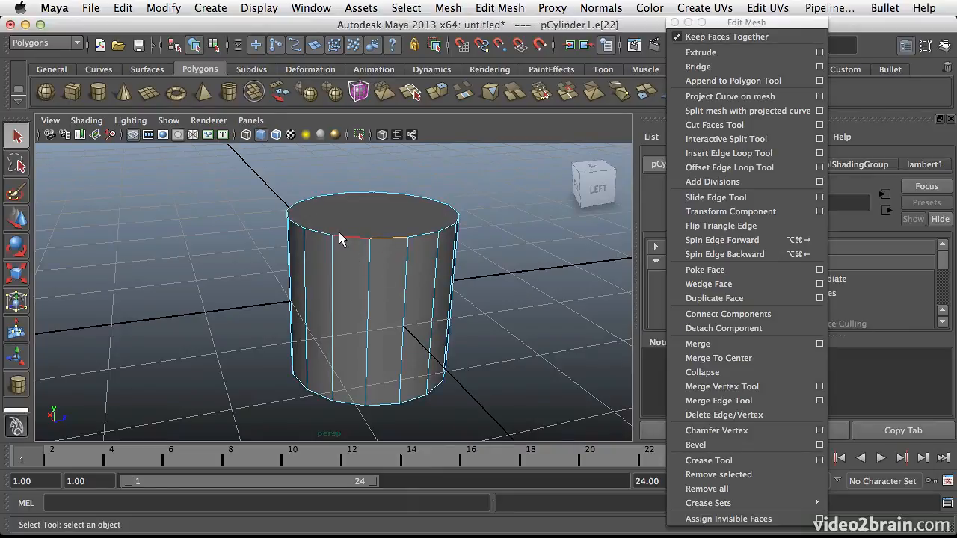
{"action": "left_click_drag", "start_coordinate": [458, 217], "coordinate": [464, 245], "text": "alt"}
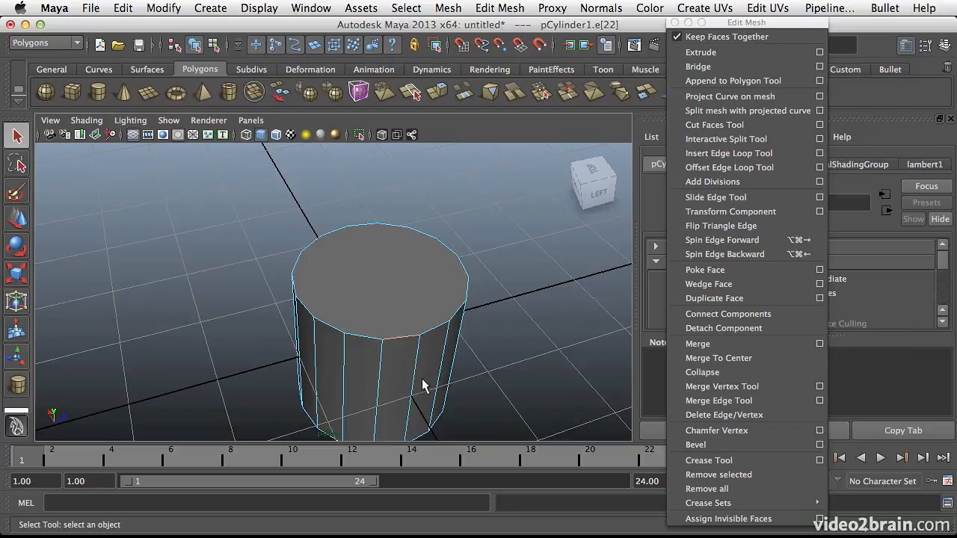
{"action": "left_click_drag", "start_coordinate": [400, 285], "coordinate": [409, 326], "text": "alt"}
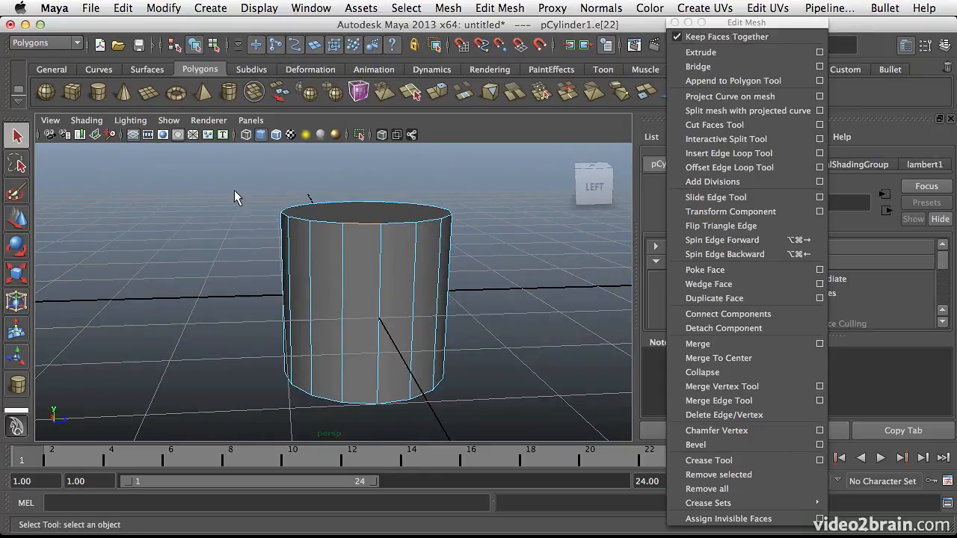
{"action": "left_click_drag", "start_coordinate": [494, 234], "coordinate": [494, 234]}
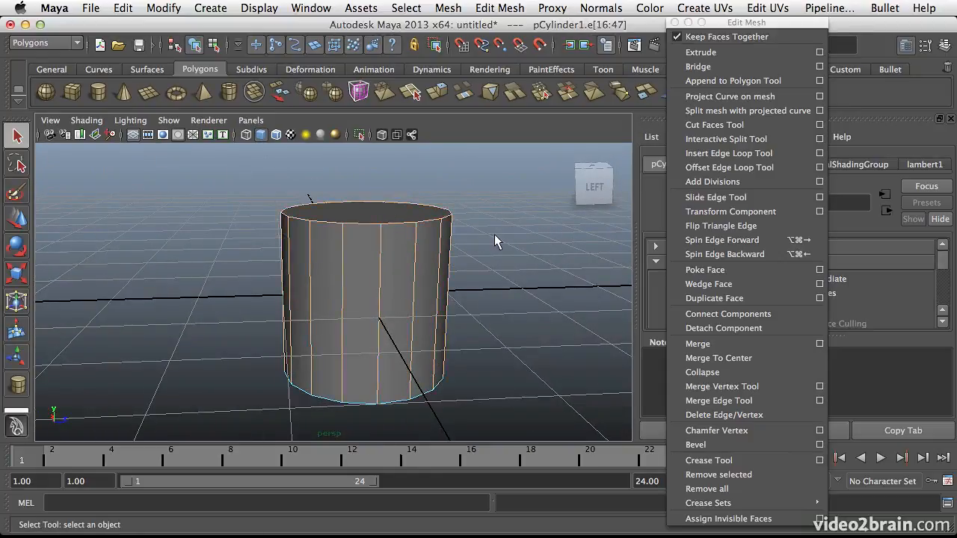
{"action": "left_click_drag", "start_coordinate": [232, 290], "coordinate": [520, 292], "text": "ctrl"}
{"action": "left_click_drag", "start_coordinate": [394, 240], "coordinate": [364, 238], "text": "alt"}
{"action": "scroll", "coordinate": [456, 288], "scroll_direction": "up", "scroll_amount": 6}
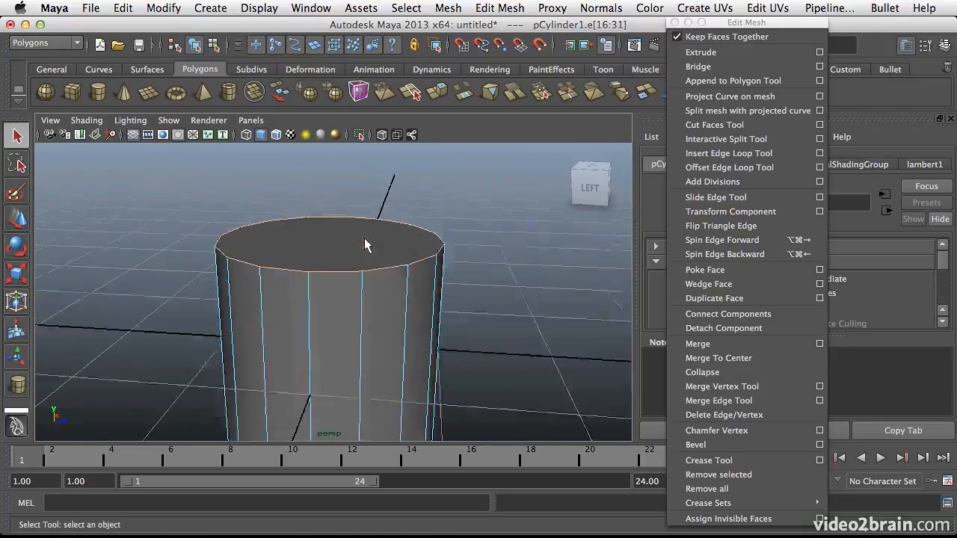
{"action": "scroll", "coordinate": [458, 290], "scroll_direction": "down", "scroll_amount": 1}
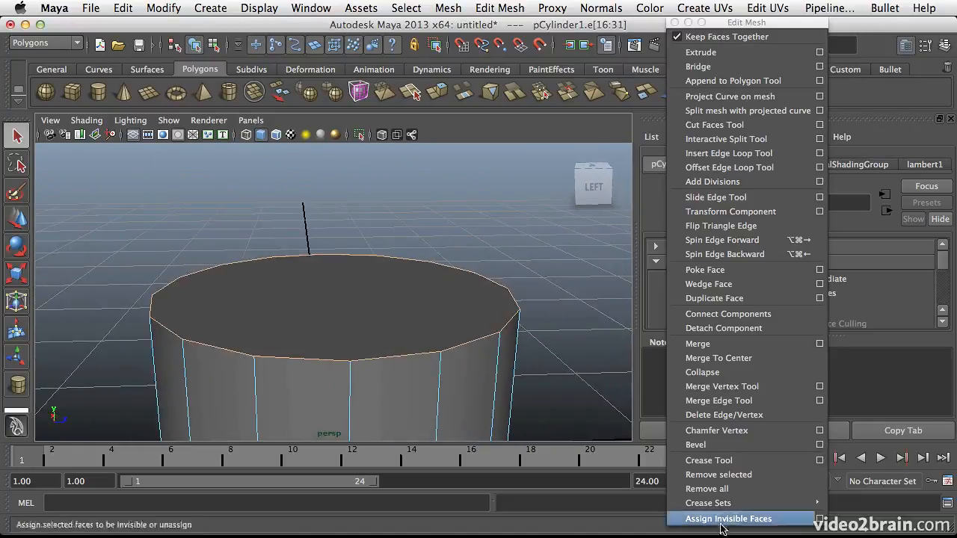
Bevel the selected rim edges and move the floating Edit Mesh window away from the bevel's attributes.
{"action": "left_click", "coordinate": [706, 444]}
{"action": "middle_click_drag", "start_coordinate": [527, 367], "coordinate": [532, 286]}
{"action": "left_click_drag", "start_coordinate": [750, 19], "coordinate": [122, 3]}
{"action": "middle_click_drag", "start_coordinate": [400, 324], "coordinate": [443, 282], "text": "alt"}
{"action": "left_click_drag", "start_coordinate": [443, 281], "coordinate": [522, 266], "text": "alt"}
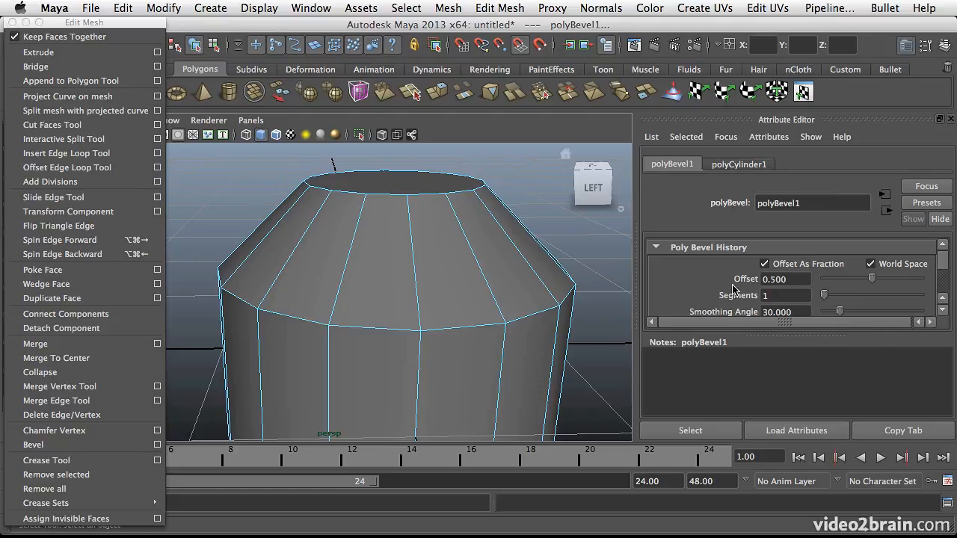
{"action": "left_click_drag", "start_coordinate": [942, 264], "coordinate": [944, 268]}
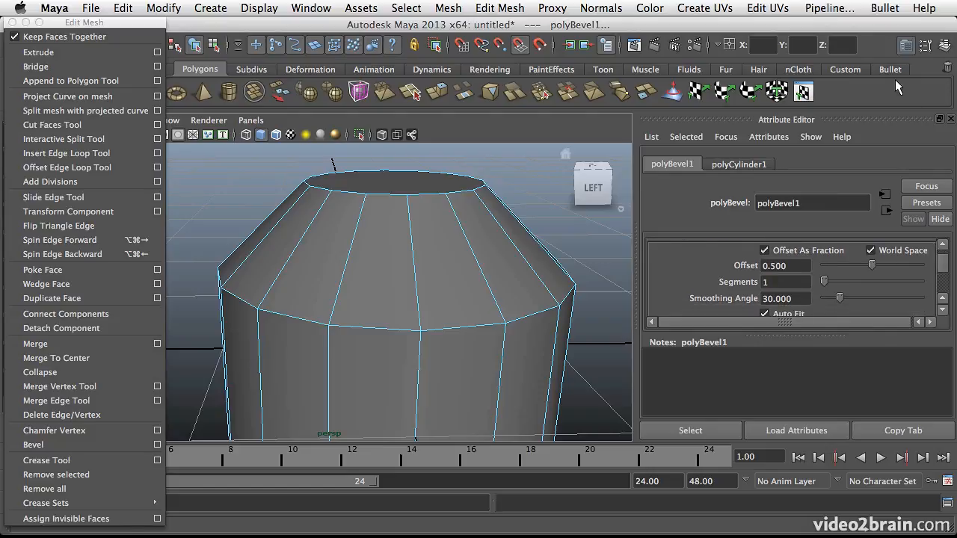
Turn off the bevel's Offset As Fraction, lower the offset to about 0.302, and turn the option back on.
{"action": "left_click", "coordinate": [764, 251]}
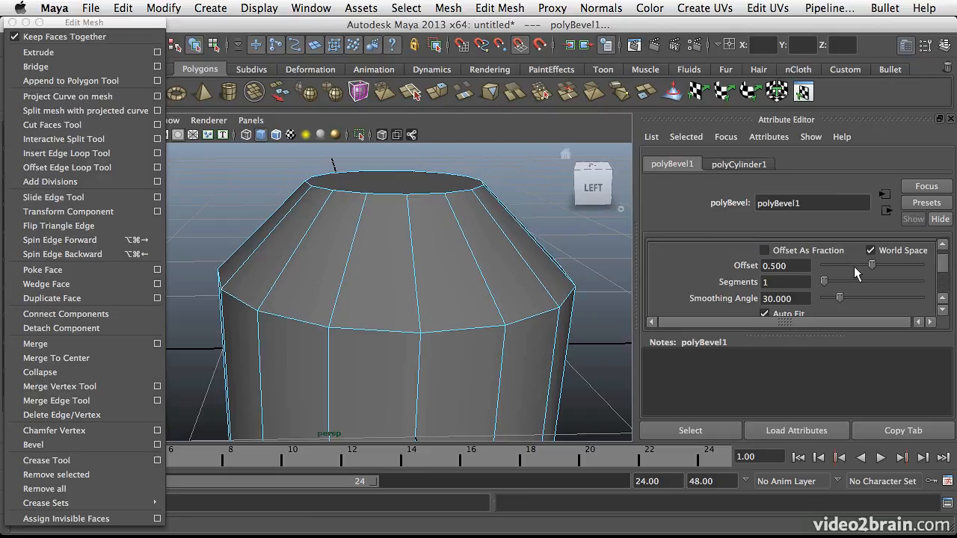
{"action": "left_click_drag", "start_coordinate": [872, 260], "coordinate": [856, 273]}
{"action": "left_click", "coordinate": [764, 251]}
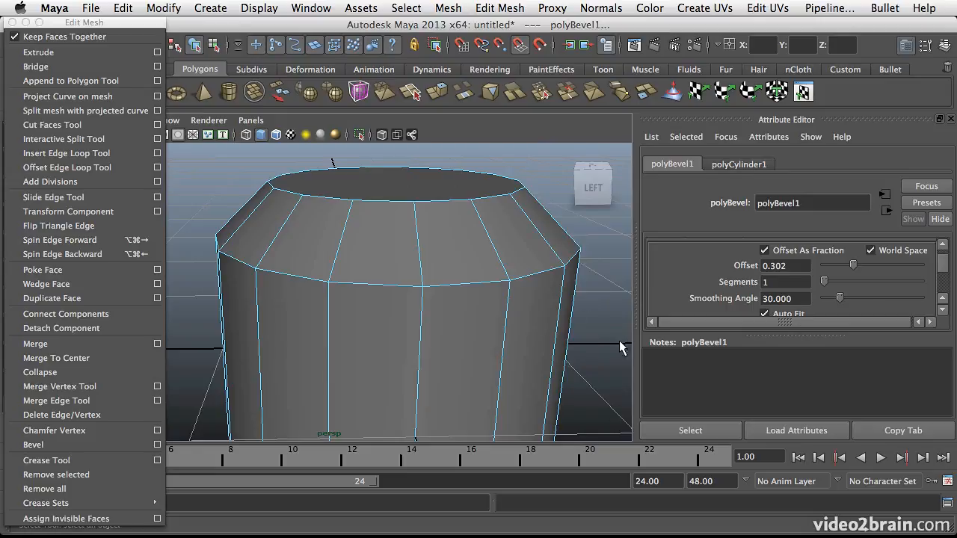
Set the bevel's offset to about 0.147 and its segments to 7.
{"action": "left_click_drag", "start_coordinate": [856, 269], "coordinate": [871, 292]}
{"action": "left_click_drag", "start_coordinate": [449, 256], "coordinate": [453, 262], "text": "alt"}
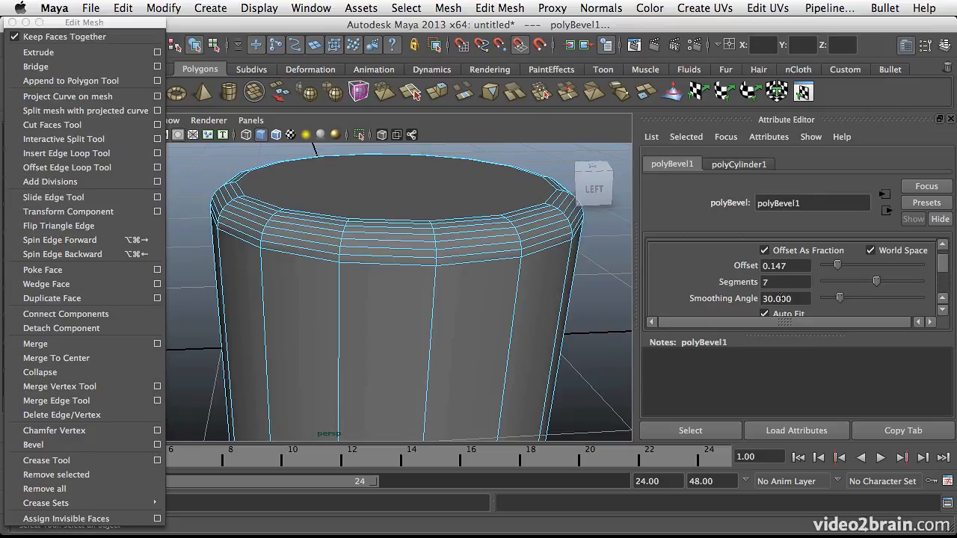
{"action": "left_click_drag", "start_coordinate": [460, 263], "coordinate": [493, 267], "text": "alt"}
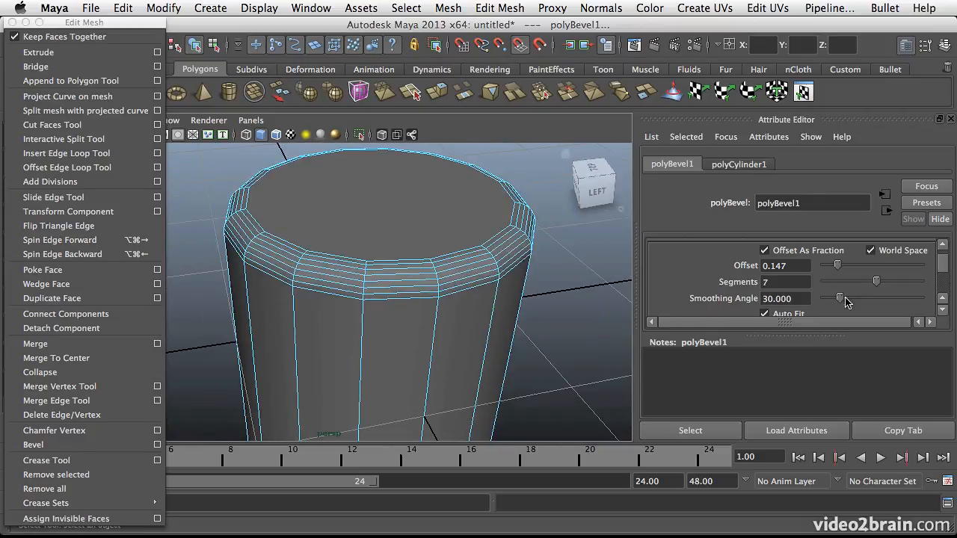
Compare the bevel's shading with the Smoothing Angle at 180 and at 0.
{"action": "left_click_drag", "start_coordinate": [841, 302], "coordinate": [925, 299]}
{"action": "left_click_drag", "start_coordinate": [469, 265], "coordinate": [449, 287], "text": "alt"}
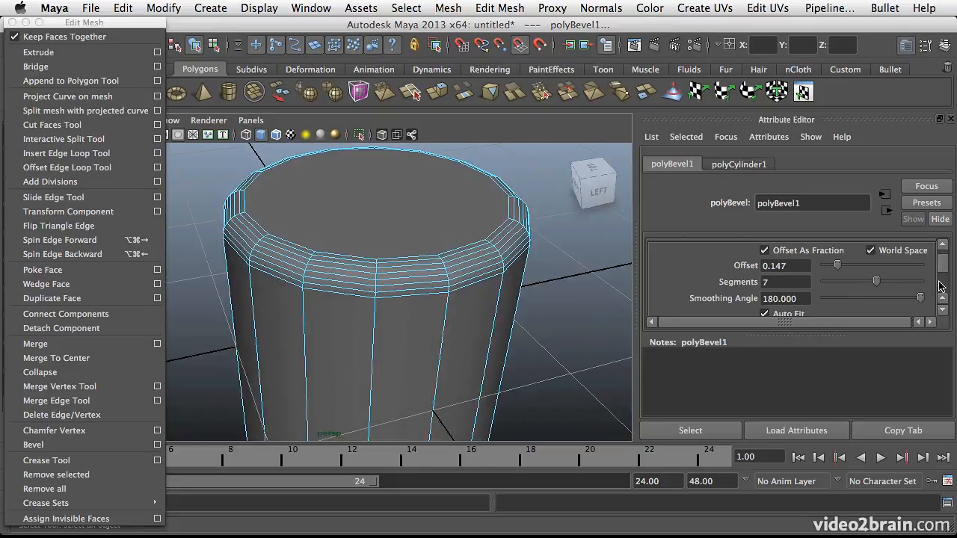
{"action": "left_click_drag", "start_coordinate": [921, 299], "coordinate": [796, 298]}
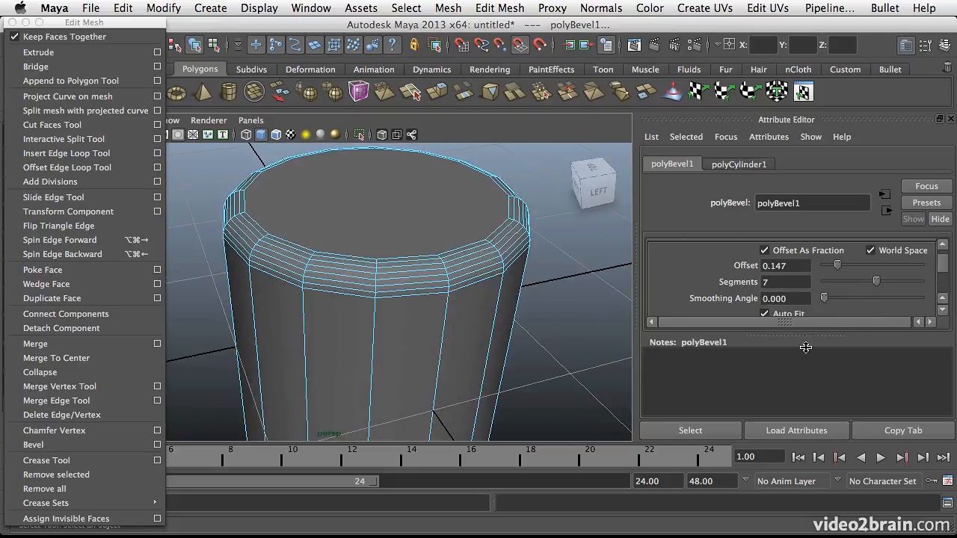
{"action": "left_click_drag", "start_coordinate": [451, 305], "coordinate": [436, 284], "text": "alt"}
Reduce the bevel to 3 segments and set its Smoothing Angle to about 73.953.
{"action": "left_click_drag", "start_coordinate": [877, 285], "coordinate": [847, 289]}
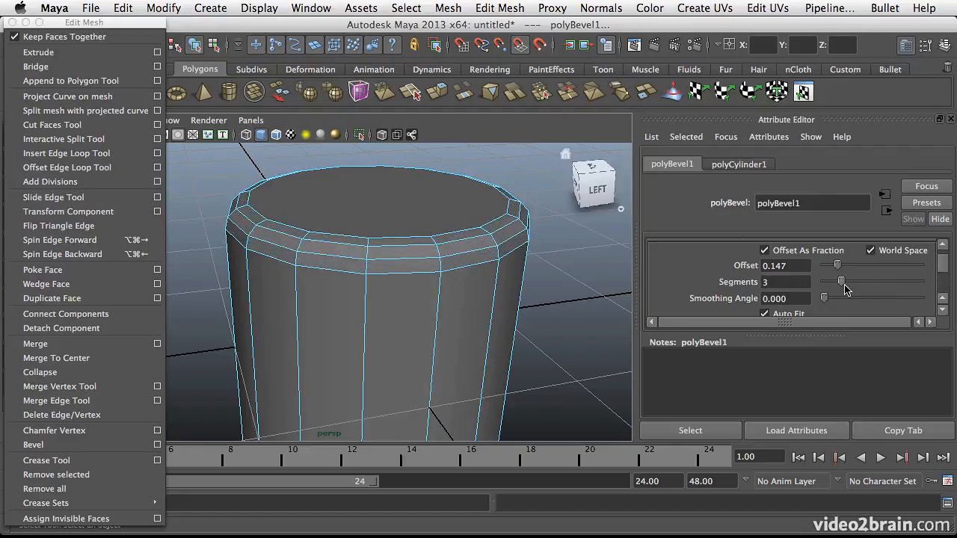
{"action": "left_click_drag", "start_coordinate": [457, 269], "coordinate": [484, 276], "text": "alt"}
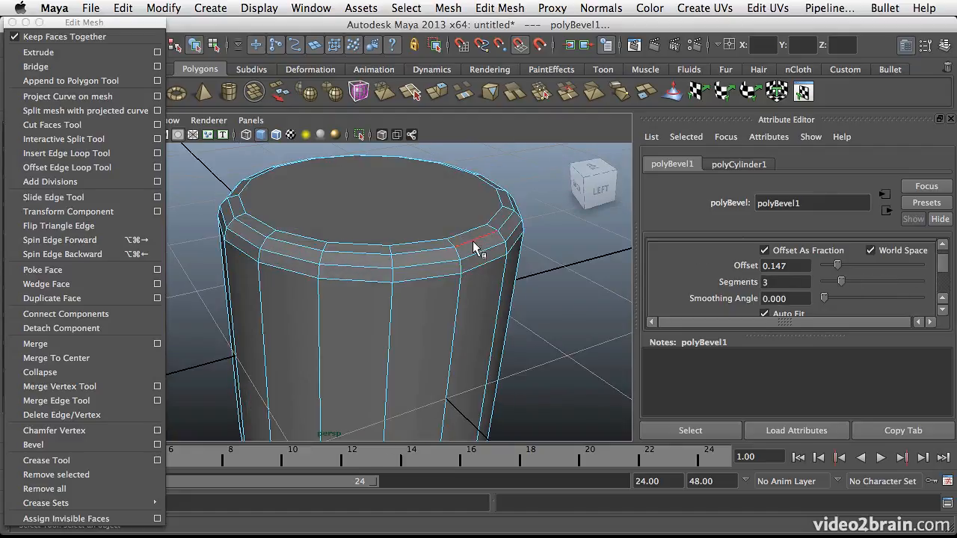
{"action": "mouse_move", "coordinate": [827, 301]}
{"action": "left_mouse_down"}
{"action": "mouse_move", "coordinate": [867, 300]}
{"action": "mouse_move", "coordinate": [810, 302]}
{"action": "mouse_move", "coordinate": [864, 298]}
{"action": "left_mouse_up"}
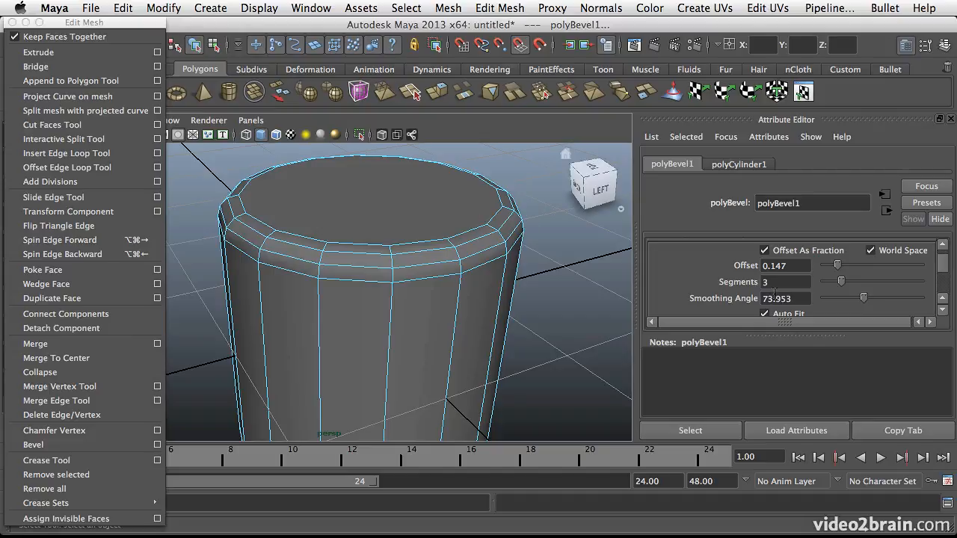
Raise the bevel's segments to 6 and on to 7 for a rounder rim.
{"action": "left_click_drag", "start_coordinate": [842, 282], "coordinate": [867, 282]}
{"action": "left_click_drag", "start_coordinate": [367, 307], "coordinate": [380, 219], "text": "alt"}
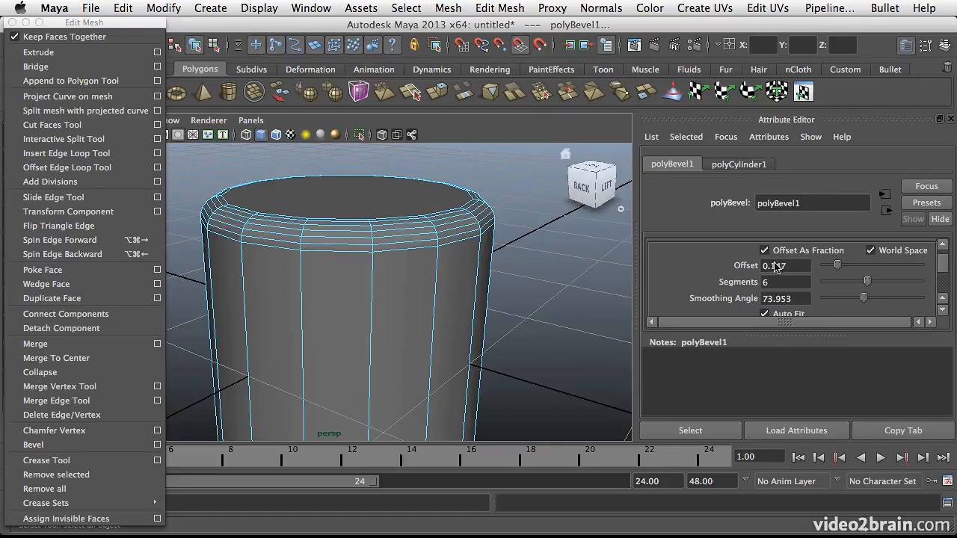
{"action": "mouse_move", "coordinate": [867, 283]}
{"action": "left_mouse_down"}
{"action": "mouse_move", "coordinate": [768, 295]}
{"action": "mouse_move", "coordinate": [877, 283]}
{"action": "left_mouse_up"}
{"action": "left_click_drag", "start_coordinate": [438, 258], "coordinate": [384, 231], "text": "alt"}
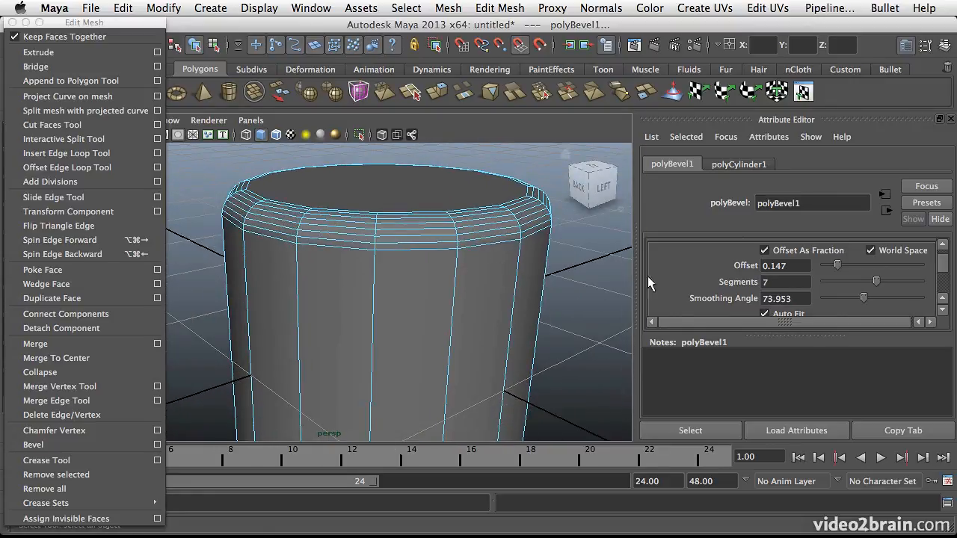
Return to object mode and select the whole beveled cylinder.
{"action": "right_click_drag", "start_coordinate": [528, 260], "coordinate": [572, 243]}
{"action": "left_click", "coordinate": [501, 277]}
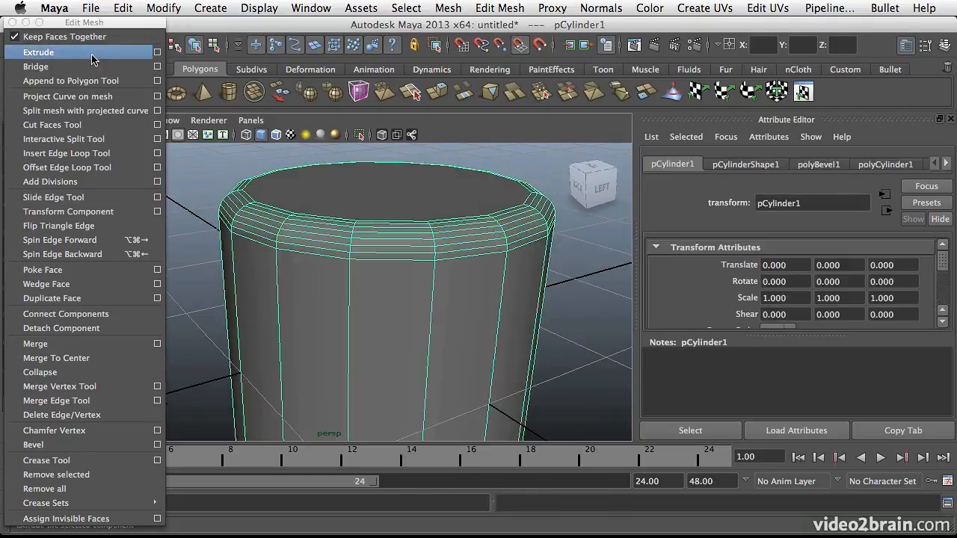
{"action": "scroll", "coordinate": [423, 260], "scroll_direction": "down", "scroll_amount": 8}
{"action": "left_click_drag", "start_coordinate": [458, 272], "coordinate": [334, 263], "text": "alt"}
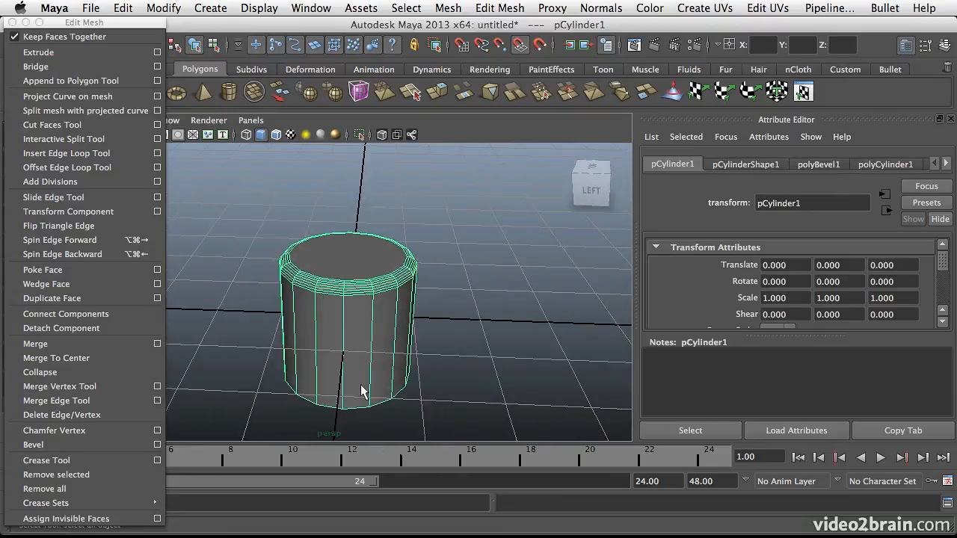
{"action": "left_click_drag", "start_coordinate": [347, 366], "coordinate": [340, 368], "text": "alt"}
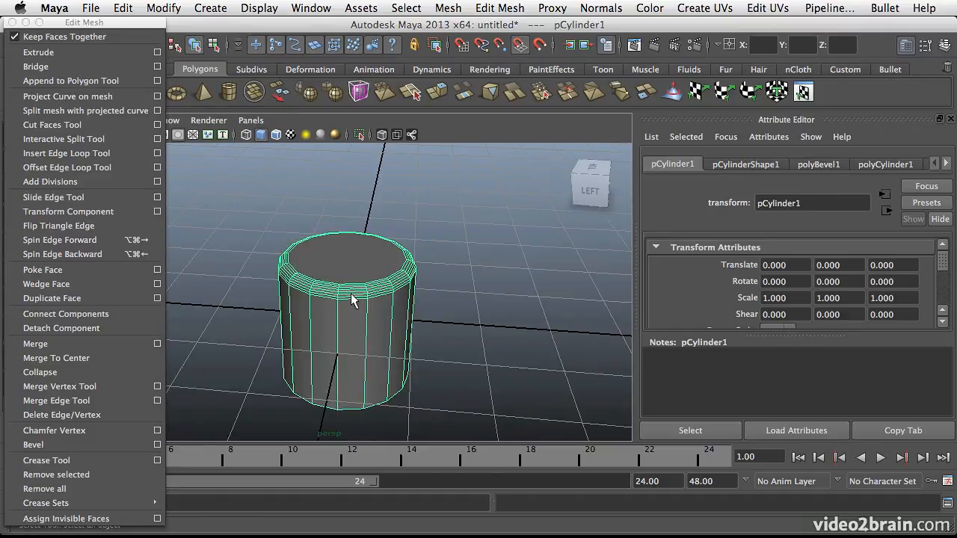
Paste a copy of the beveled cylinder, move it beside the original, and clear the selection.
{"action": "key", "text": "super+v"}
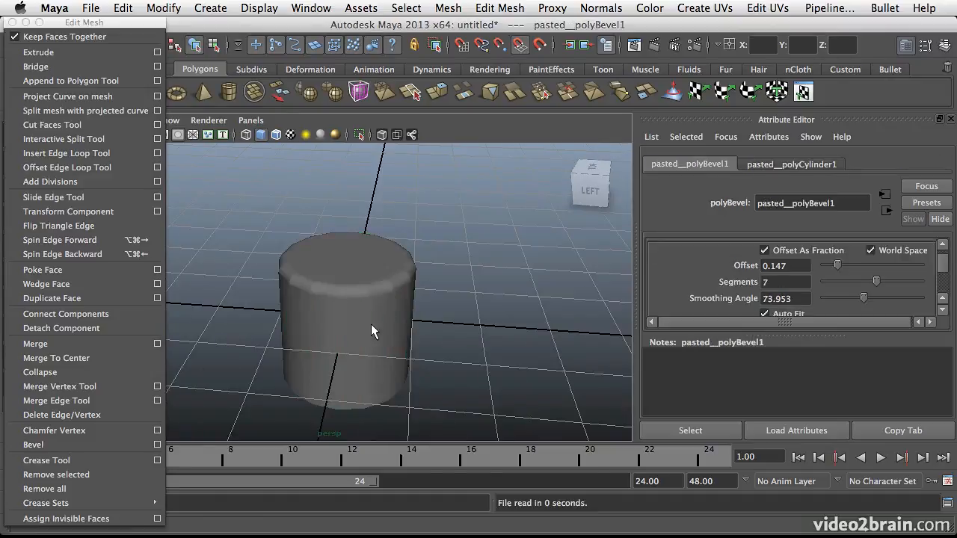
{"action": "left_click", "coordinate": [372, 327]}
{"action": "middle_click_drag", "start_coordinate": [390, 319], "coordinate": [592, 333]}
{"action": "left_click_drag", "start_coordinate": [378, 356], "coordinate": [436, 258], "text": "alt"}
{"action": "left_click", "coordinate": [436, 258]}
{"action": "left_click_drag", "start_coordinate": [480, 320], "coordinate": [314, 267], "text": "alt"}
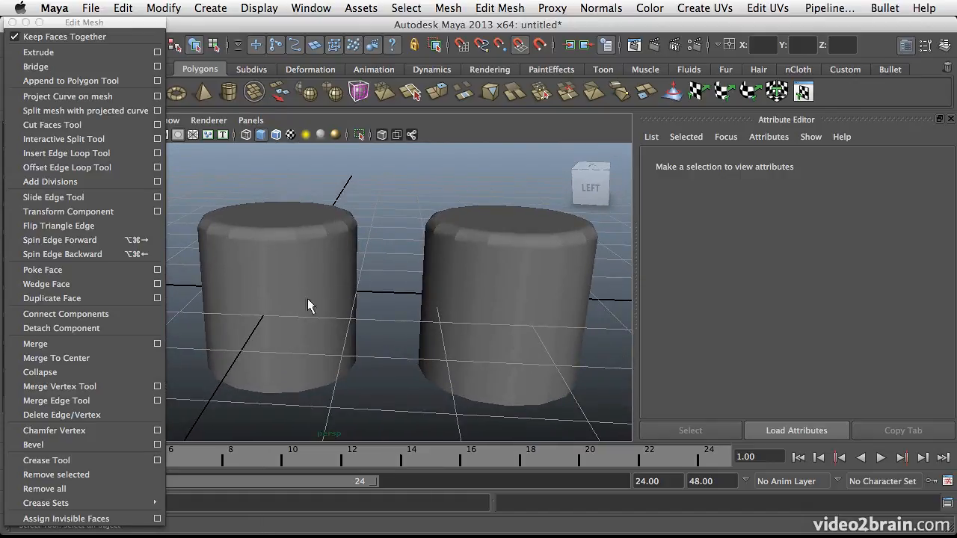
Select both beveled cylinders together and combine them into a single polygon object.
{"action": "left_click", "coordinate": [464, 290]}
{"action": "left_click", "coordinate": [331, 290]}
{"action": "left_click", "coordinate": [493, 296]}
{"action": "left_click", "coordinate": [342, 311]}
{"action": "left_click", "coordinate": [414, 321]}
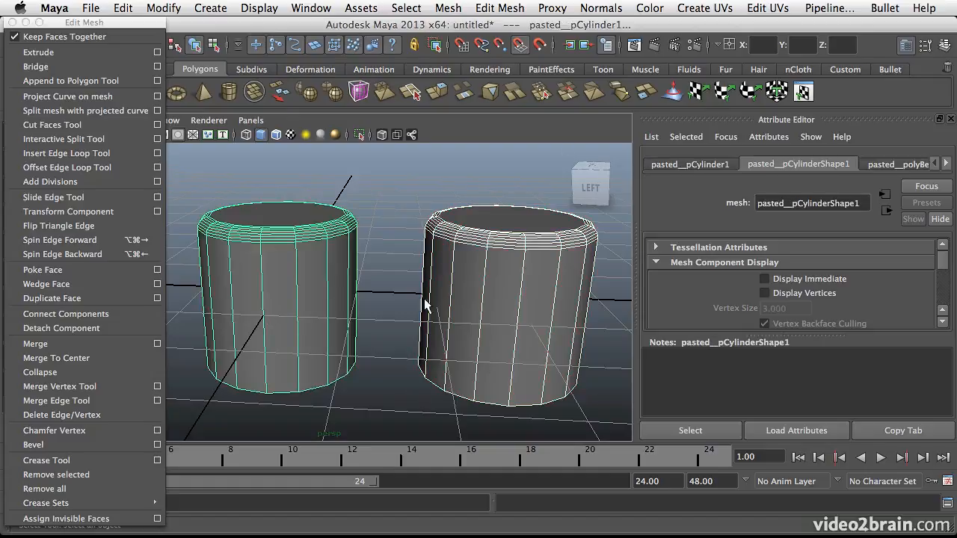
{"action": "left_click", "coordinate": [446, 9]}
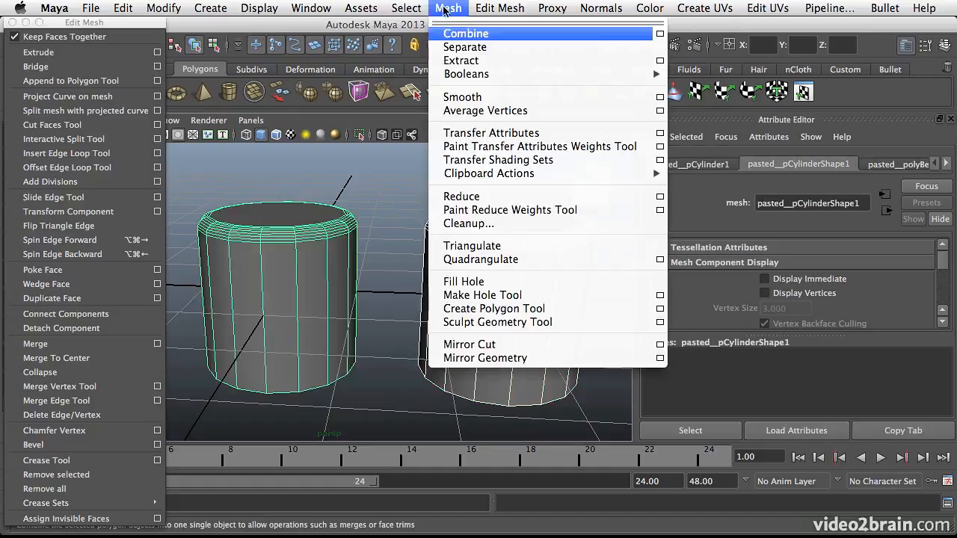
{"action": "left_click", "coordinate": [468, 36]}
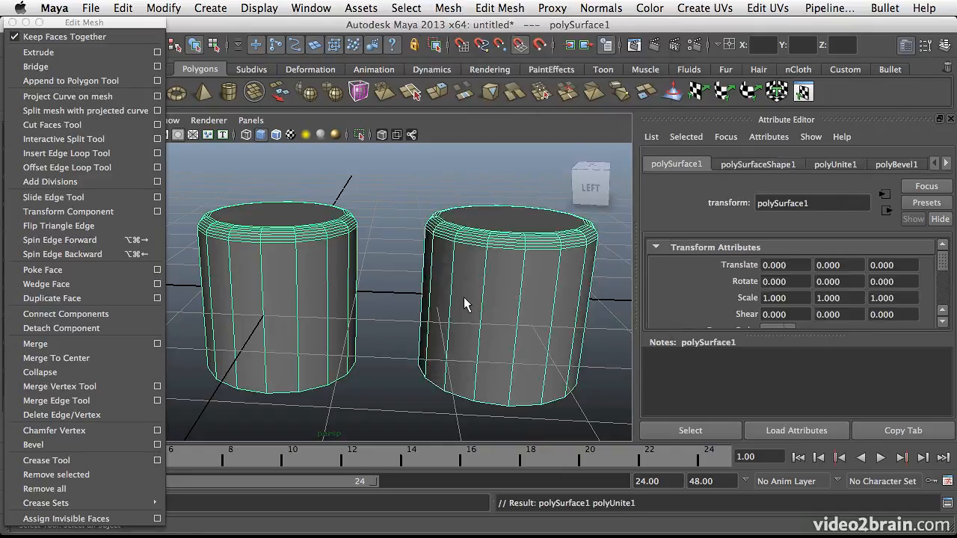
Separate the combined mesh into individual cylinders and select only the copied one.
{"action": "left_click", "coordinate": [420, 201]}
{"action": "left_click", "coordinate": [273, 260]}
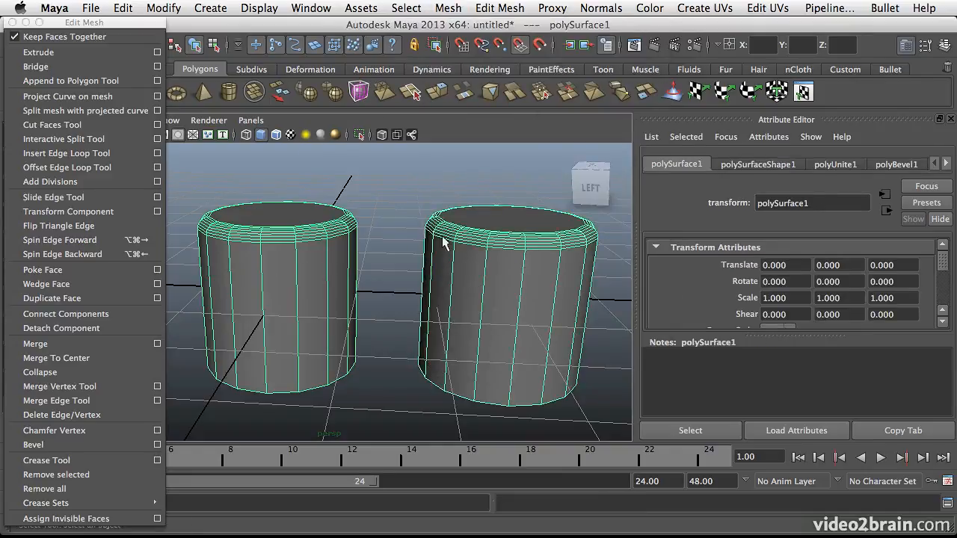
{"action": "left_click", "coordinate": [449, 9]}
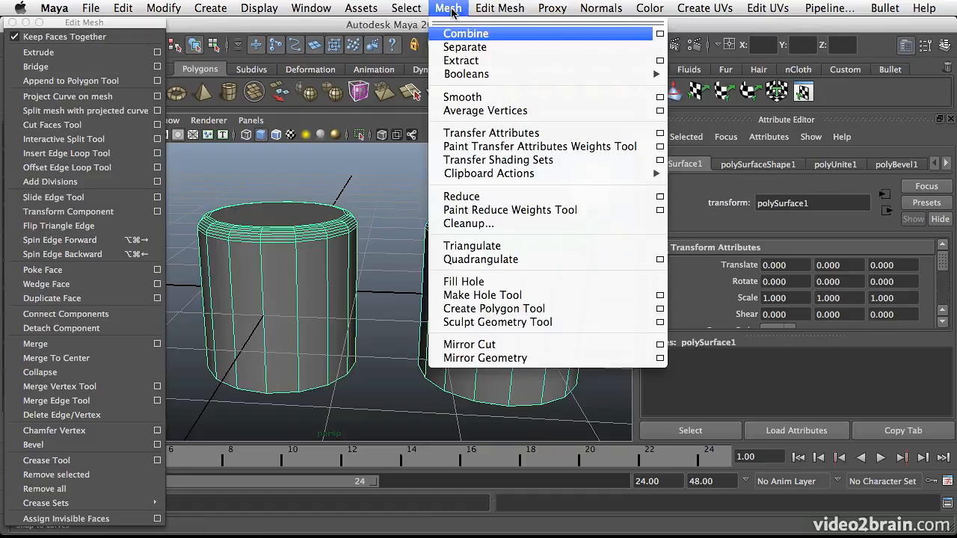
{"action": "left_click", "coordinate": [465, 47]}
{"action": "left_click", "coordinate": [428, 307]}
{"action": "left_click", "coordinate": [509, 278]}
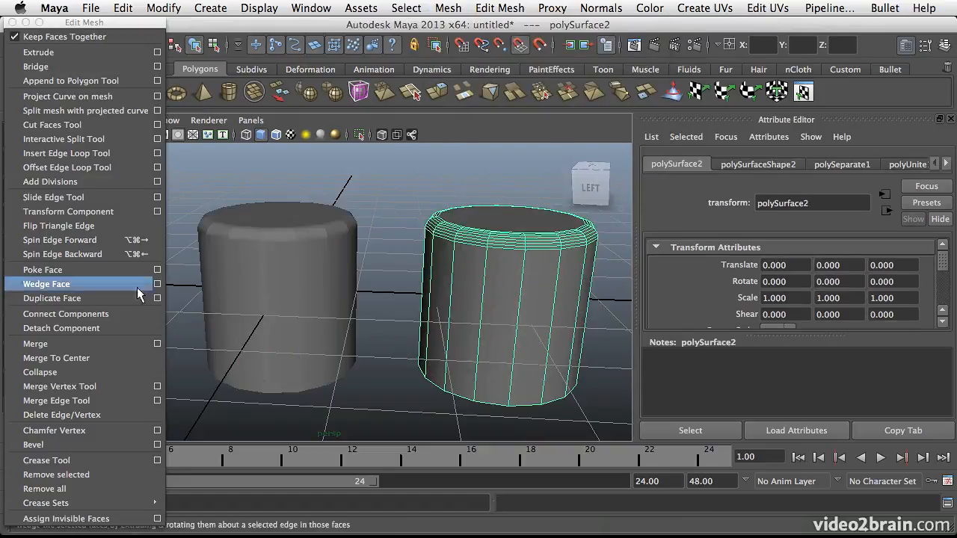
Add the other cylinder to the selection and combine the two meshes into one object again.
{"action": "left_click", "coordinate": [312, 283], "text": "shift"}
{"action": "left_click", "coordinate": [449, 8]}
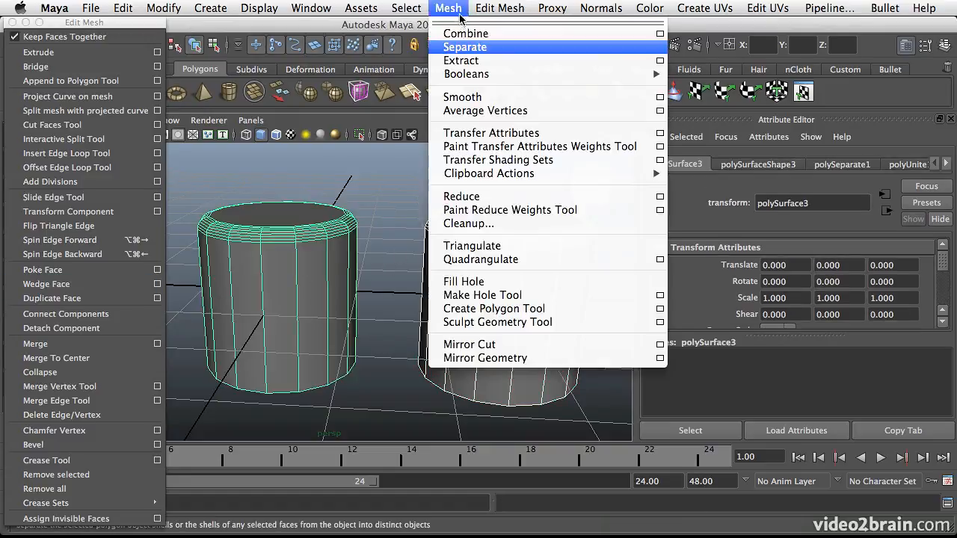
{"action": "left_click", "coordinate": [459, 34]}
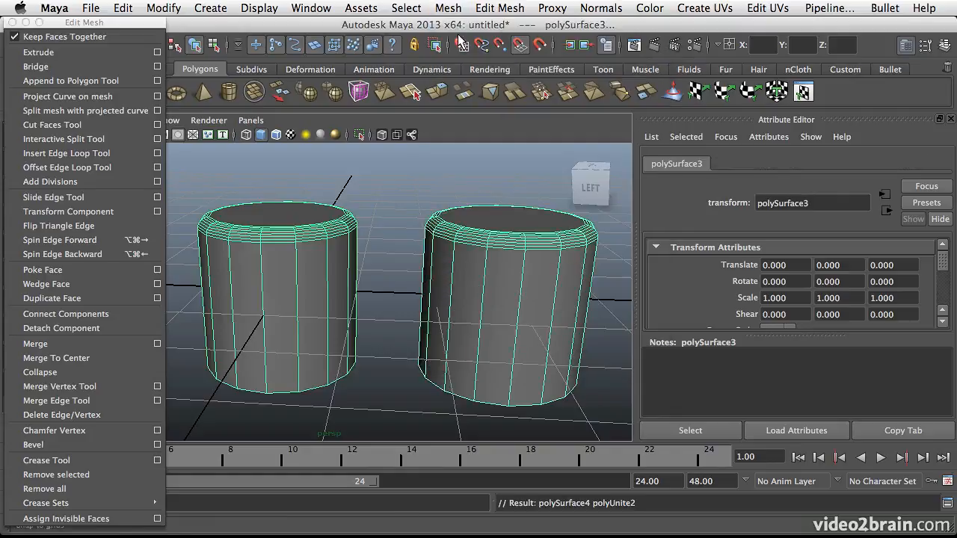
In face mode, select two adjacent side faces on each cylinder where they face each other, and bridge them.
{"action": "right_click_drag", "start_coordinate": [463, 290], "coordinate": [472, 303]}
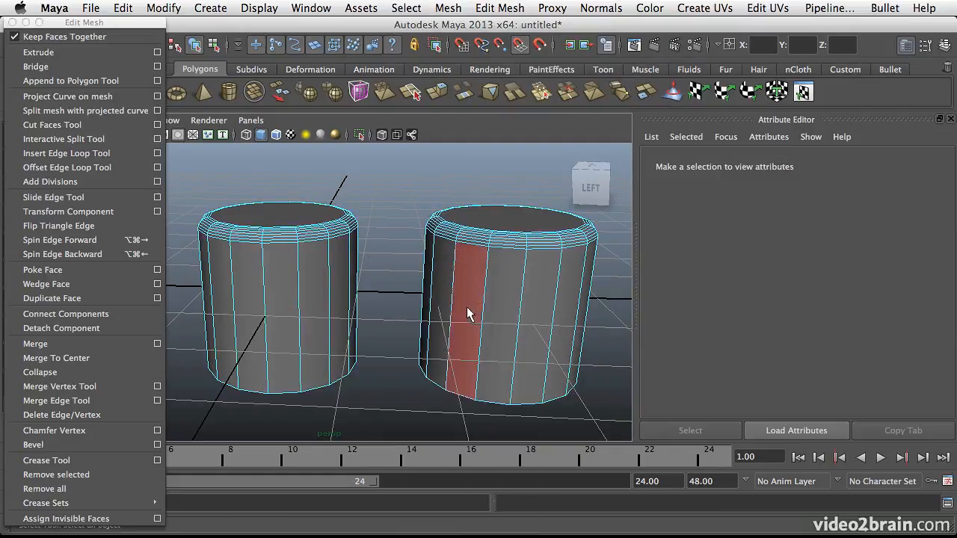
{"action": "left_click", "coordinate": [471, 314]}
{"action": "left_click", "coordinate": [440, 322], "text": "shift"}
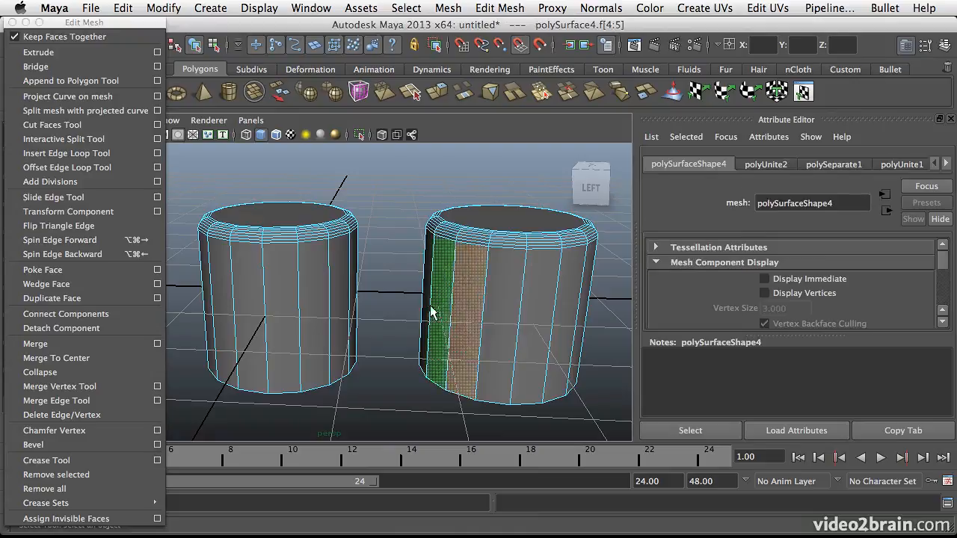
{"action": "left_click_drag", "start_coordinate": [386, 307], "coordinate": [418, 332], "text": "alt"}
{"action": "left_click", "coordinate": [323, 344], "text": "shift"}
{"action": "left_click_drag", "start_coordinate": [292, 351], "coordinate": [333, 310], "text": "alt"}
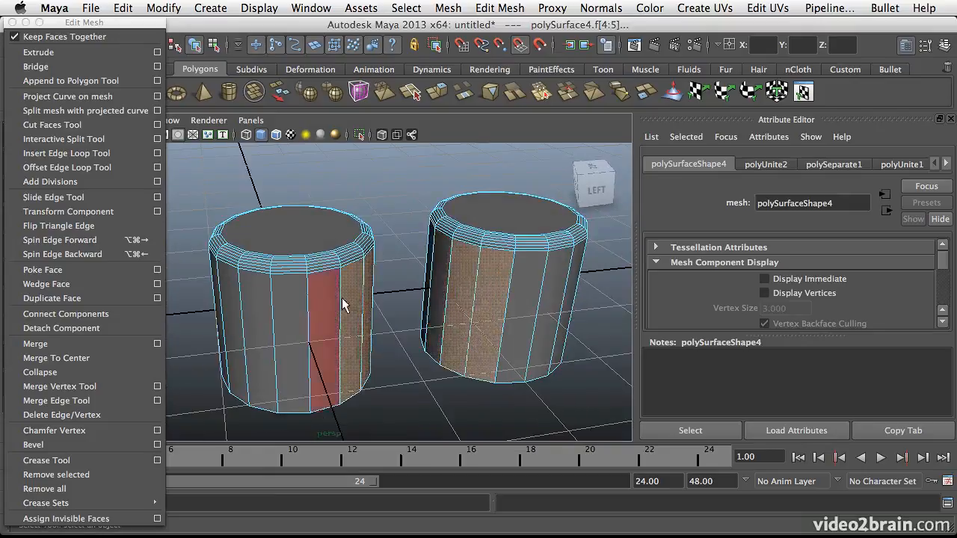
{"action": "left_click_drag", "start_coordinate": [397, 294], "coordinate": [352, 288], "text": "alt"}
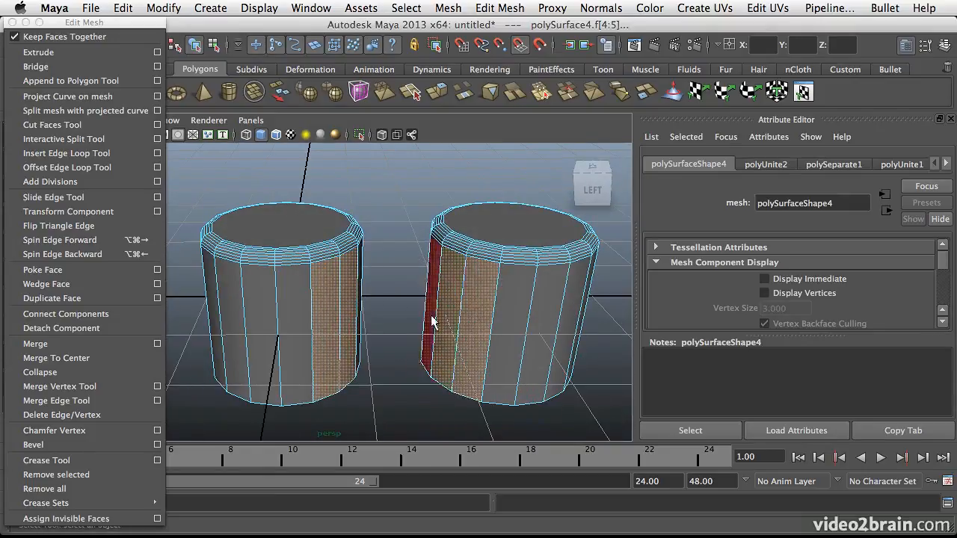
{"action": "left_click", "coordinate": [40, 69]}
{"action": "left_click_drag", "start_coordinate": [418, 314], "coordinate": [512, 306], "text": "alt"}
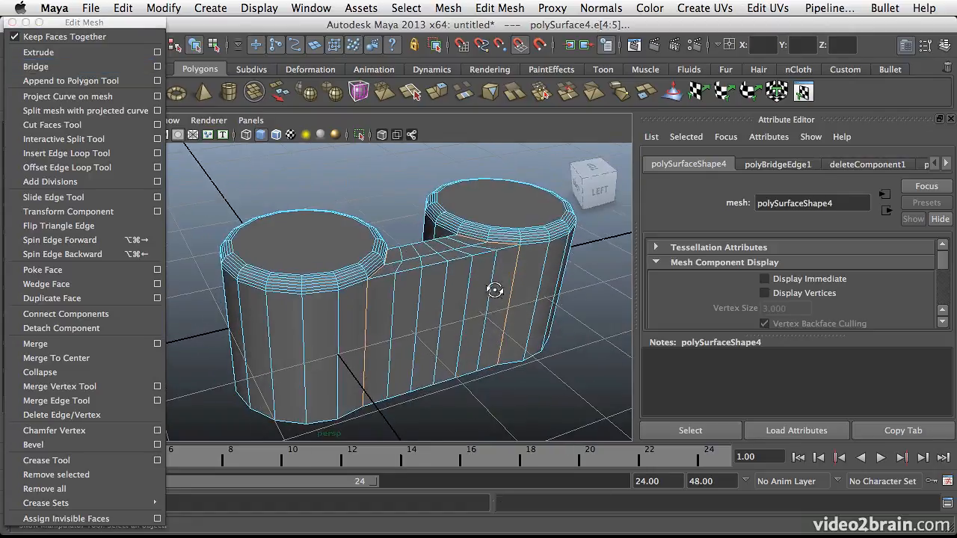
Try 12 divisions on the bridge, examine its faces up close, and restore 5 divisions.
{"action": "left_click", "coordinate": [783, 163]}
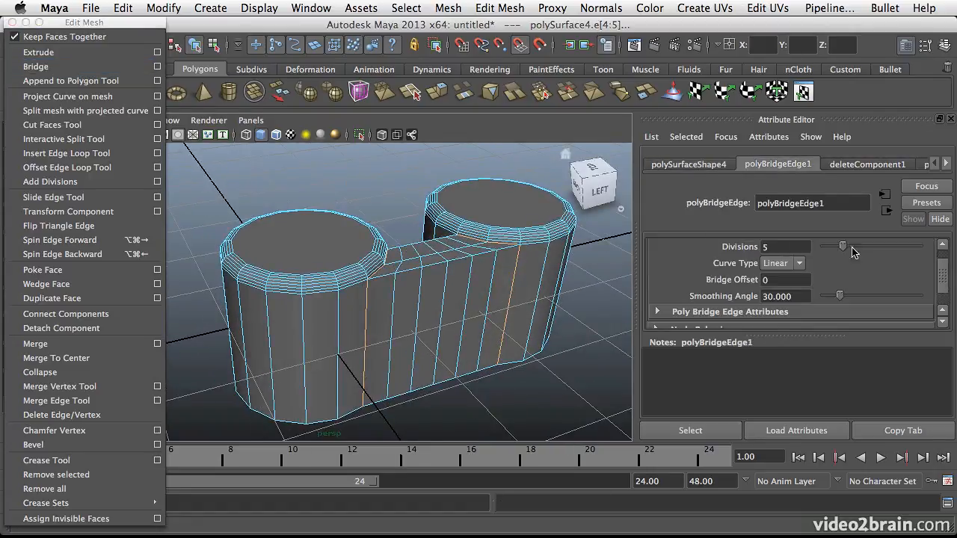
{"action": "left_click_drag", "start_coordinate": [843, 250], "coordinate": [869, 251]}
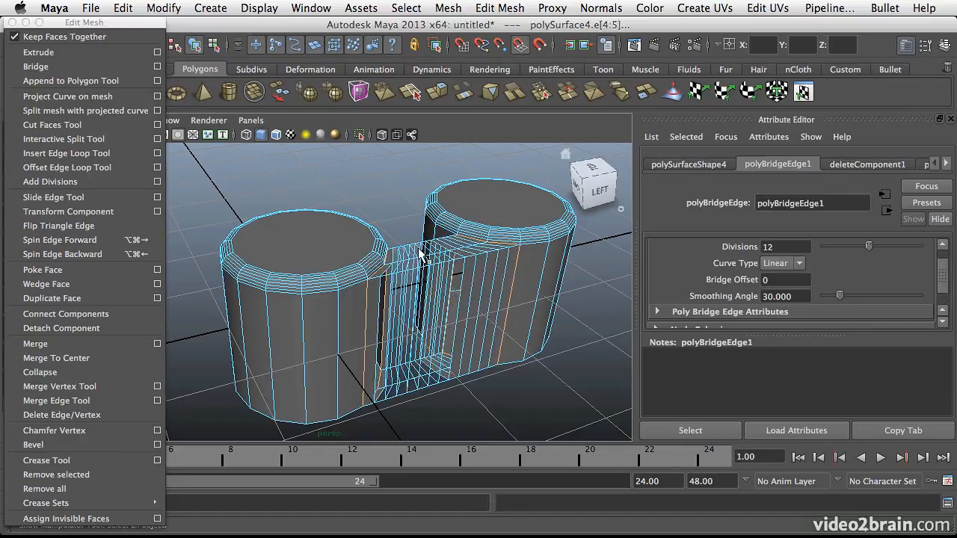
{"action": "scroll", "coordinate": [468, 266], "scroll_direction": "up", "scroll_amount": 5}
{"action": "middle_click_drag", "start_coordinate": [497, 263], "coordinate": [409, 261], "text": "alt"}
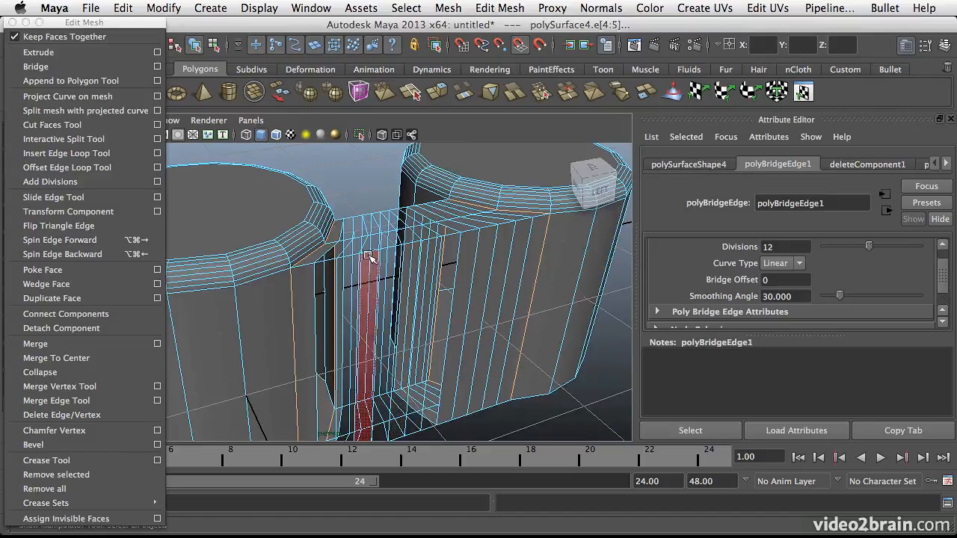
{"action": "scroll", "coordinate": [463, 296], "scroll_direction": "down", "scroll_amount": 5}
{"action": "left_click_drag", "start_coordinate": [868, 249], "coordinate": [831, 258]}
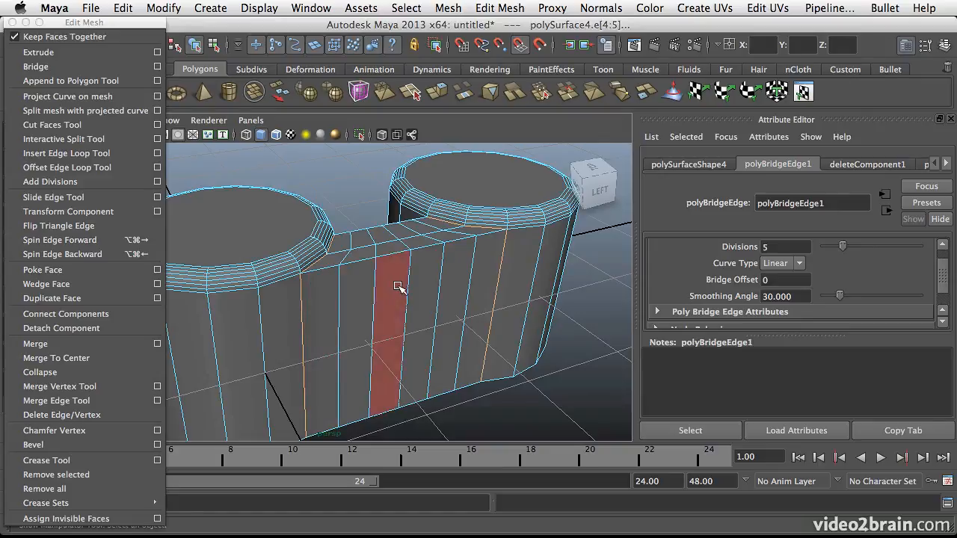
Set the bridge's Curve Type to Blend, try the Curve option, and settle on Blend.
{"action": "left_click", "coordinate": [797, 263]}
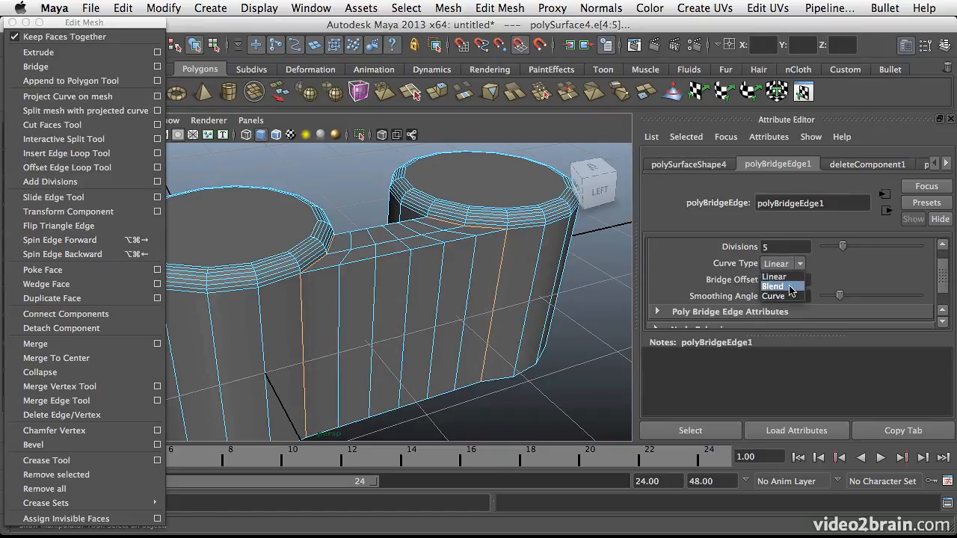
{"action": "left_click", "coordinate": [776, 286]}
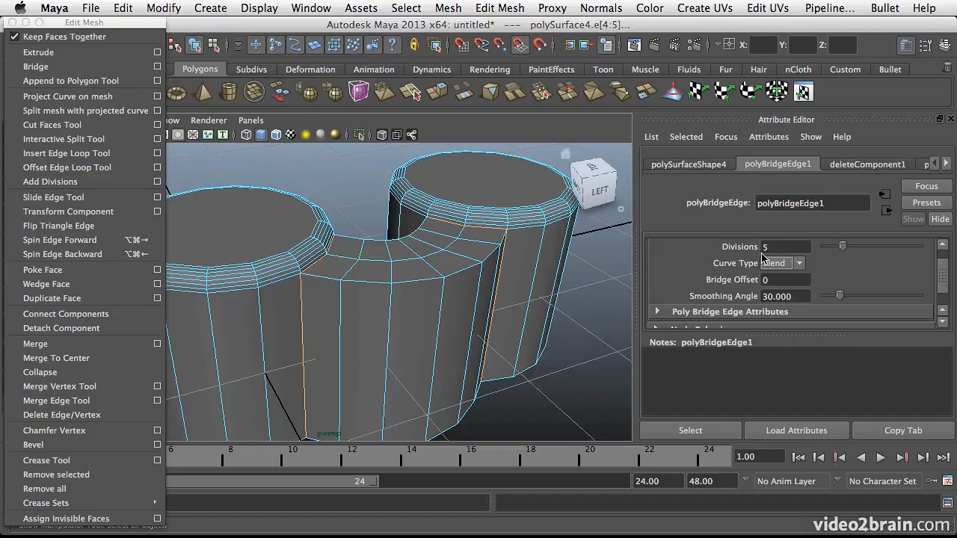
{"action": "left_click", "coordinate": [781, 264]}
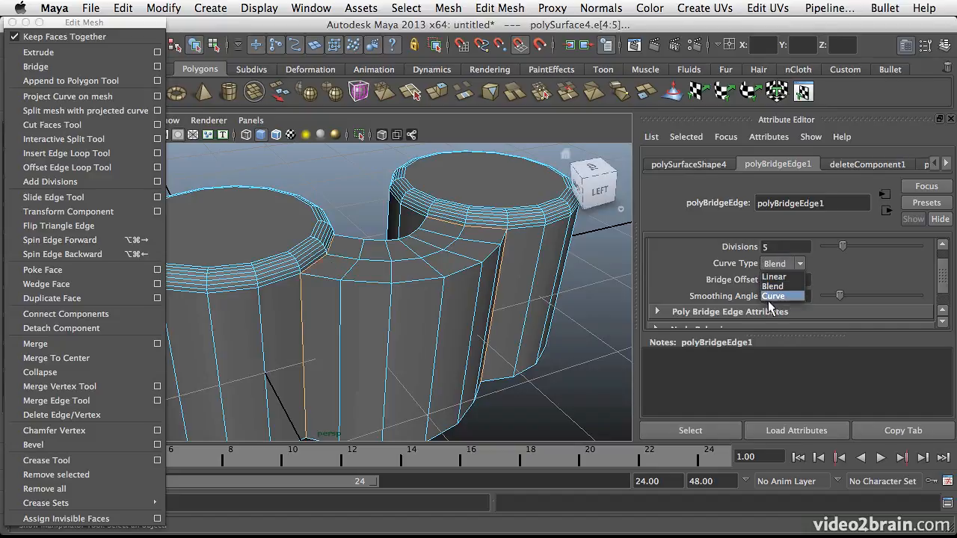
{"action": "left_click", "coordinate": [776, 296]}
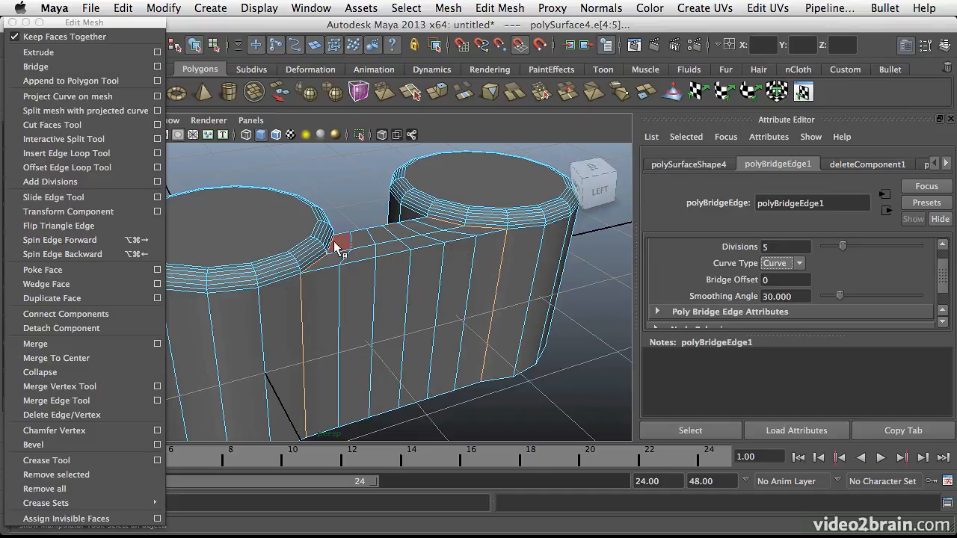
{"action": "left_click", "coordinate": [797, 266]}
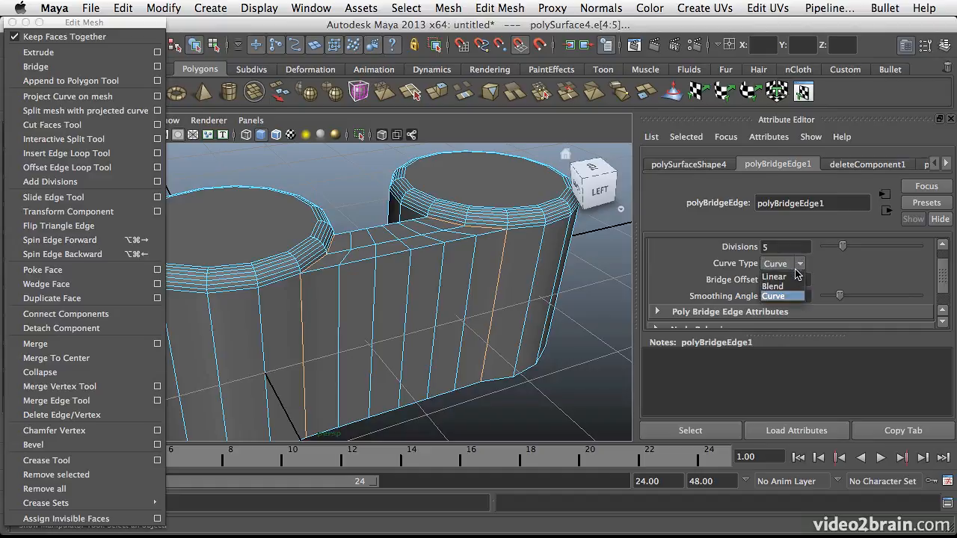
{"action": "left_click", "coordinate": [773, 287]}
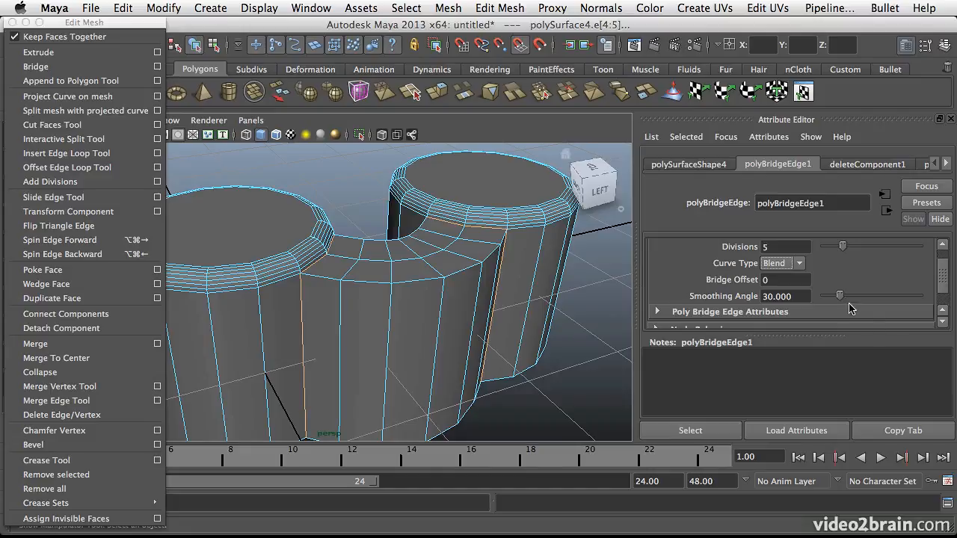
Try a bridge Smoothing Angle of about 136.063, compare the shading, and reduce it to about 53.858.
{"action": "mouse_move", "coordinate": [837, 296]}
{"action": "left_mouse_down"}
{"action": "mouse_move", "coordinate": [860, 298]}
{"action": "mouse_move", "coordinate": [822, 297]}
{"action": "mouse_move", "coordinate": [898, 290]}
{"action": "left_mouse_up"}
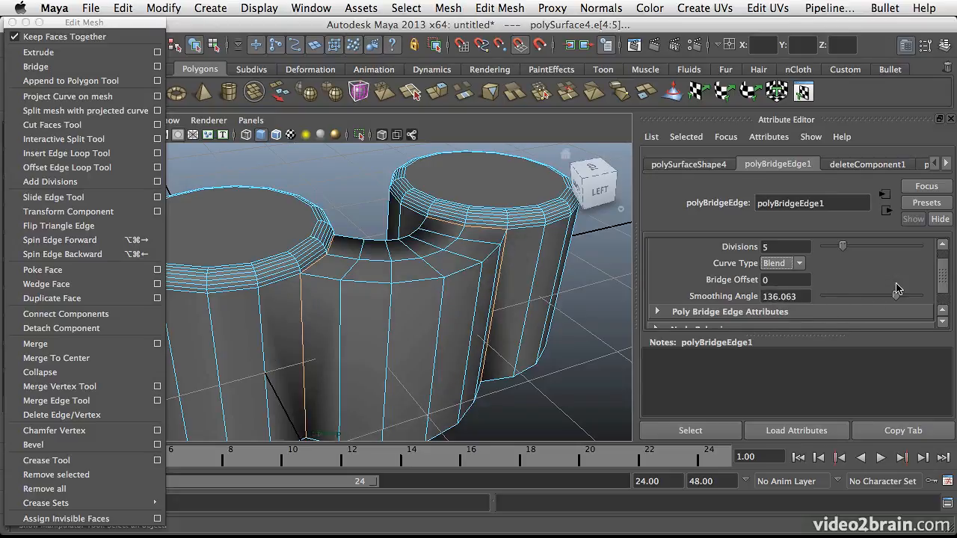
{"action": "left_click_drag", "start_coordinate": [224, 358], "coordinate": [325, 338], "text": "alt"}
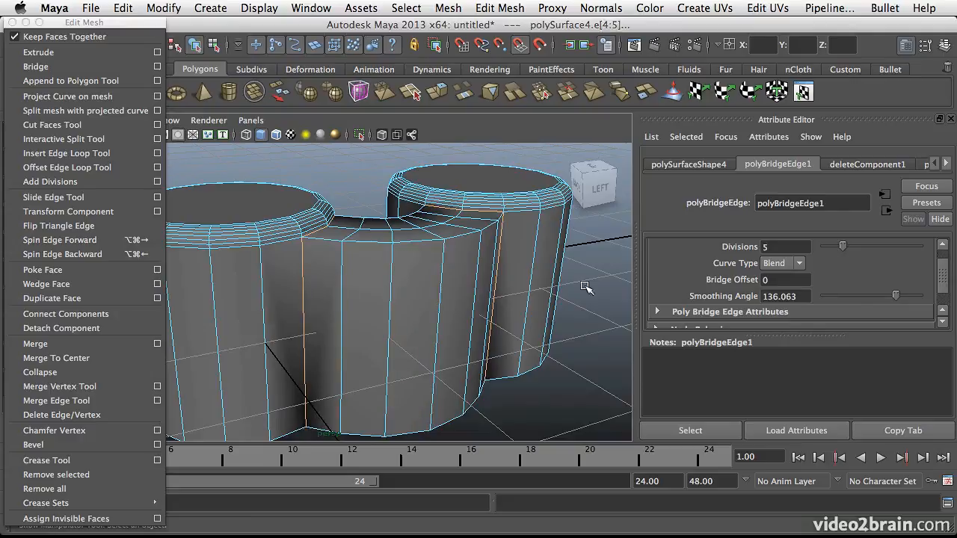
{"action": "left_click_drag", "start_coordinate": [895, 297], "coordinate": [854, 297]}
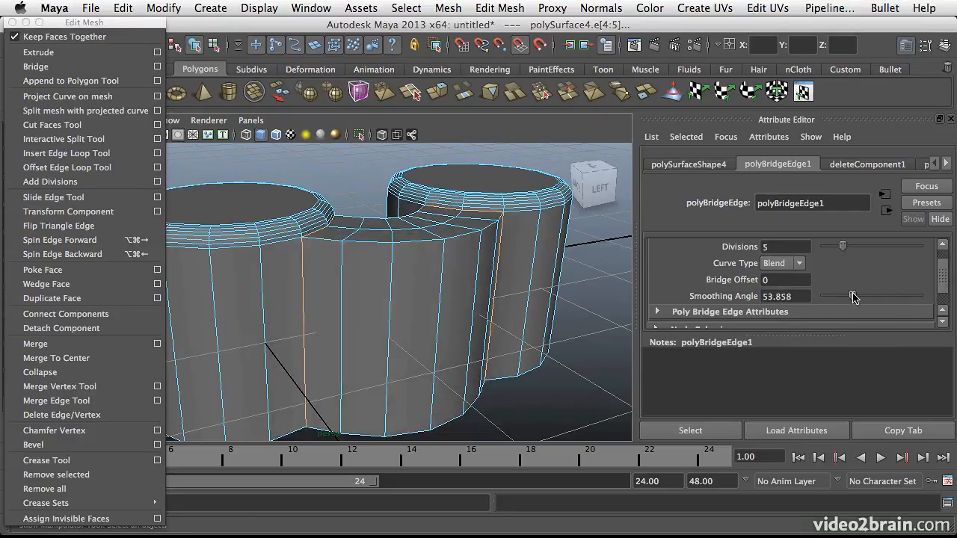
{"action": "left_click_drag", "start_coordinate": [455, 306], "coordinate": [431, 308], "text": "alt"}
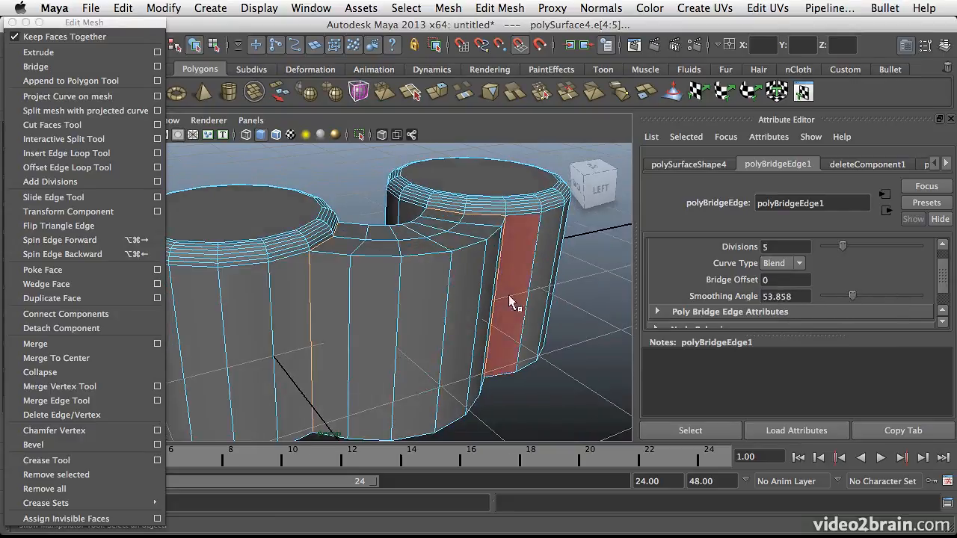
{"action": "left_click_drag", "start_coordinate": [558, 285], "coordinate": [535, 288], "text": "alt"}
Set the bridge to 7 divisions, return to object mode, and examine the bridge's unshaded faces up close.
{"action": "left_click_drag", "start_coordinate": [845, 249], "coordinate": [851, 250]}
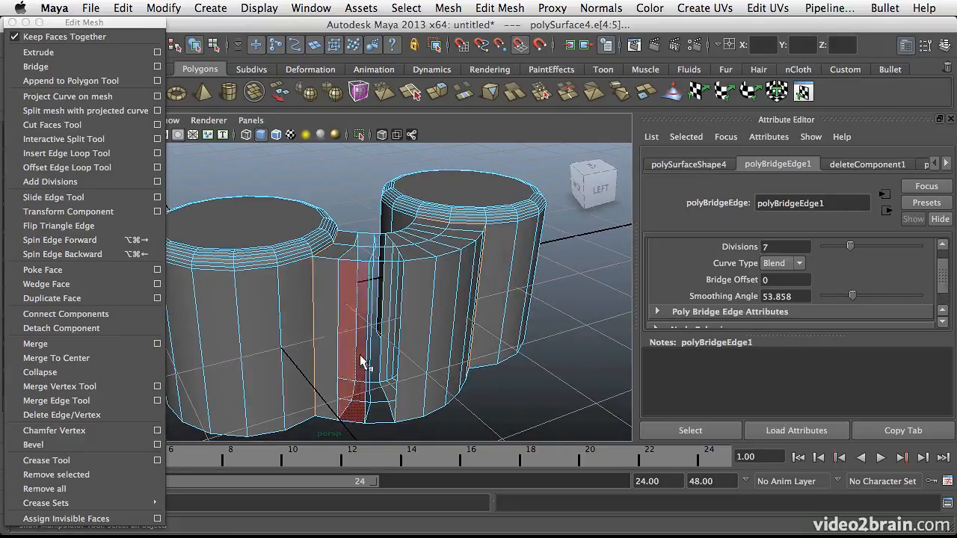
{"action": "left_click", "coordinate": [536, 391]}
{"action": "left_click_drag", "start_coordinate": [387, 343], "coordinate": [367, 338], "text": "alt"}
{"action": "right_click_drag", "start_coordinate": [447, 284], "coordinate": [461, 255]}
{"action": "left_click_drag", "start_coordinate": [380, 345], "coordinate": [400, 326], "text": "alt"}
{"action": "right_click_drag", "start_coordinate": [376, 347], "coordinate": [455, 334], "text": "alt"}
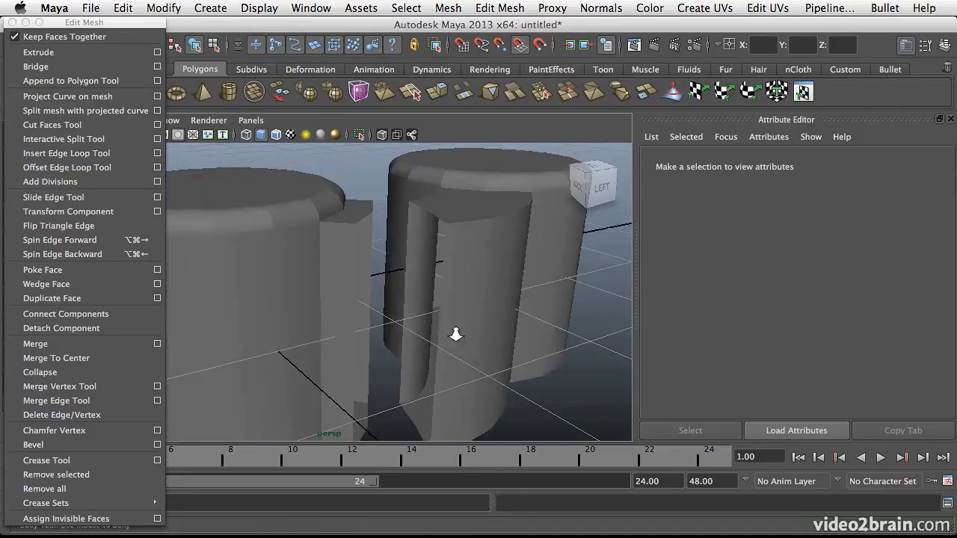
{"action": "middle_click_drag", "start_coordinate": [455, 334], "coordinate": [450, 306], "text": "alt"}
{"action": "left_click_drag", "start_coordinate": [443, 309], "coordinate": [416, 317], "text": "alt"}
Select the joined mesh, switch it to face mode, and select the faces around the unshaded gap on the bridge's top.
{"action": "left_click", "coordinate": [363, 256]}
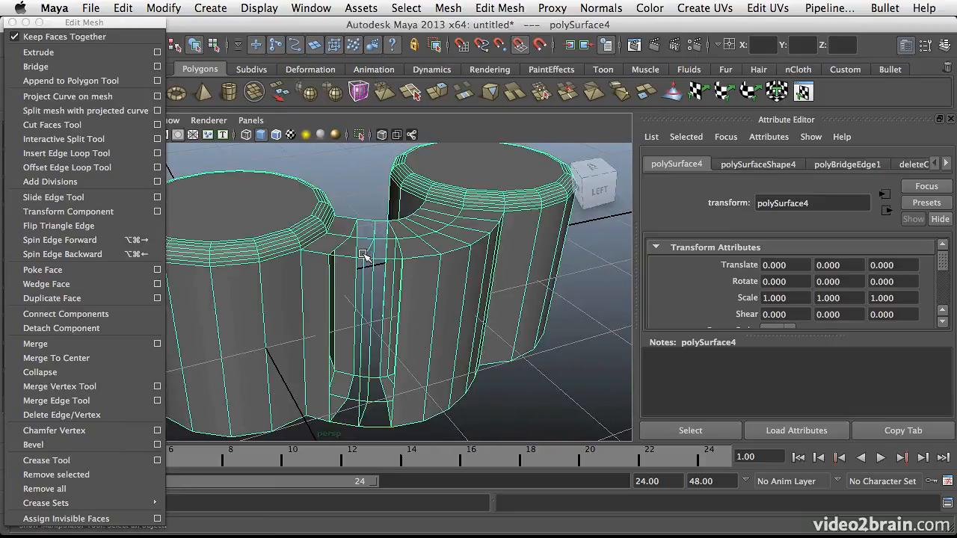
{"action": "right_click", "coordinate": [366, 236]}
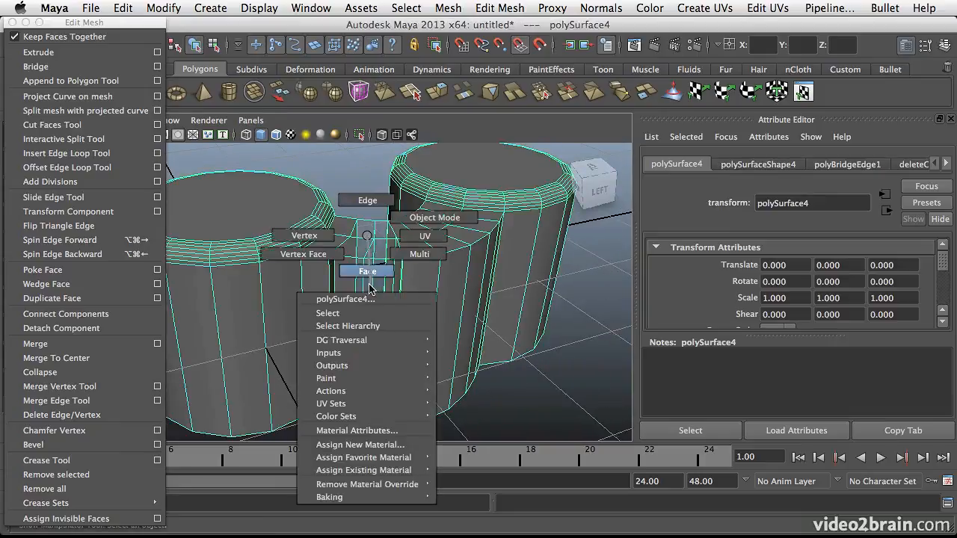
{"action": "left_click", "coordinate": [367, 272]}
{"action": "left_click", "coordinate": [368, 232]}
{"action": "left_click", "coordinate": [387, 244], "text": "shift"}
{"action": "left_click", "coordinate": [353, 249], "text": "shift"}
{"action": "left_click", "coordinate": [364, 232], "text": "shift"}
{"action": "left_click_drag", "start_coordinate": [386, 272], "coordinate": [399, 248], "text": "alt"}
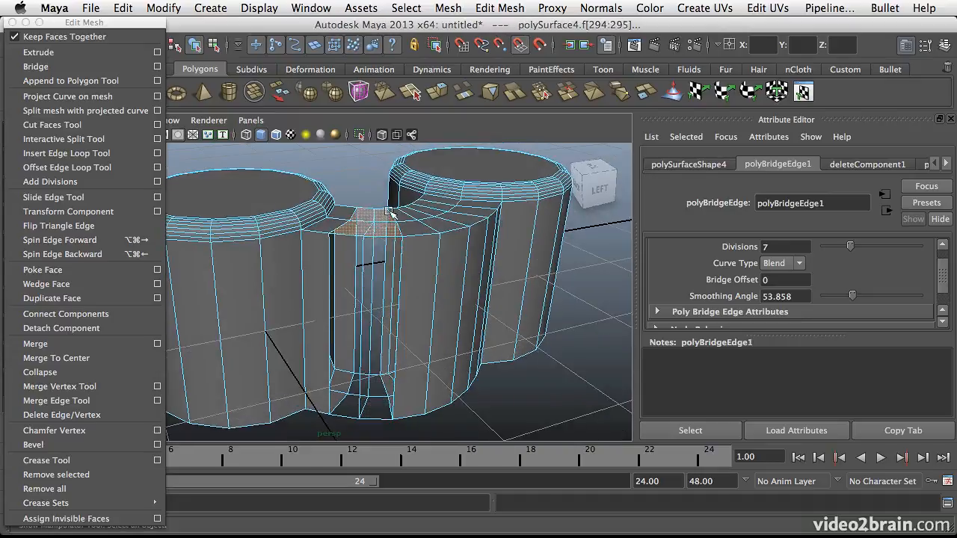
Select all faces of the joined mesh and assign the existing lambert1 material to them.
{"action": "left_click", "coordinate": [354, 229]}
{"action": "double_click", "coordinate": [376, 276]}
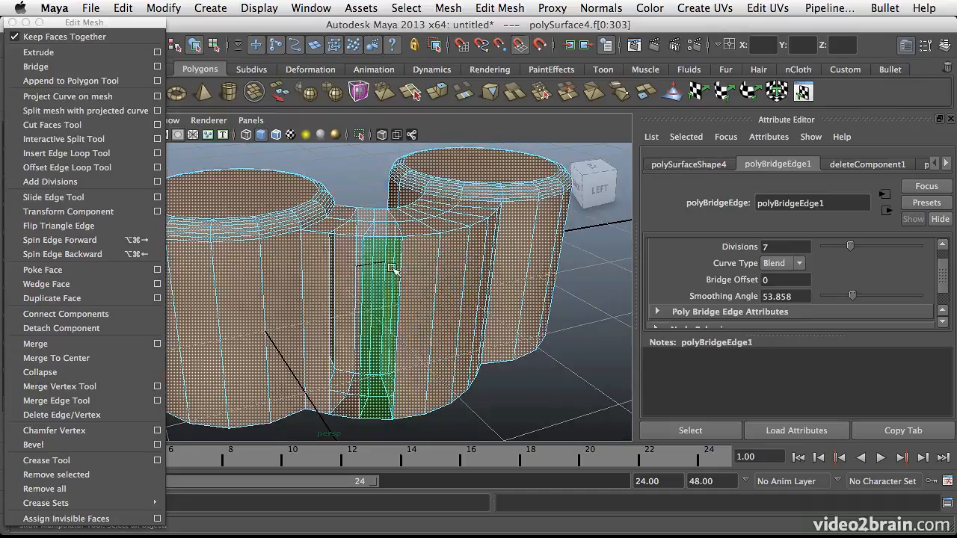
{"action": "right_click_drag", "start_coordinate": [407, 264], "coordinate": [534, 502]}
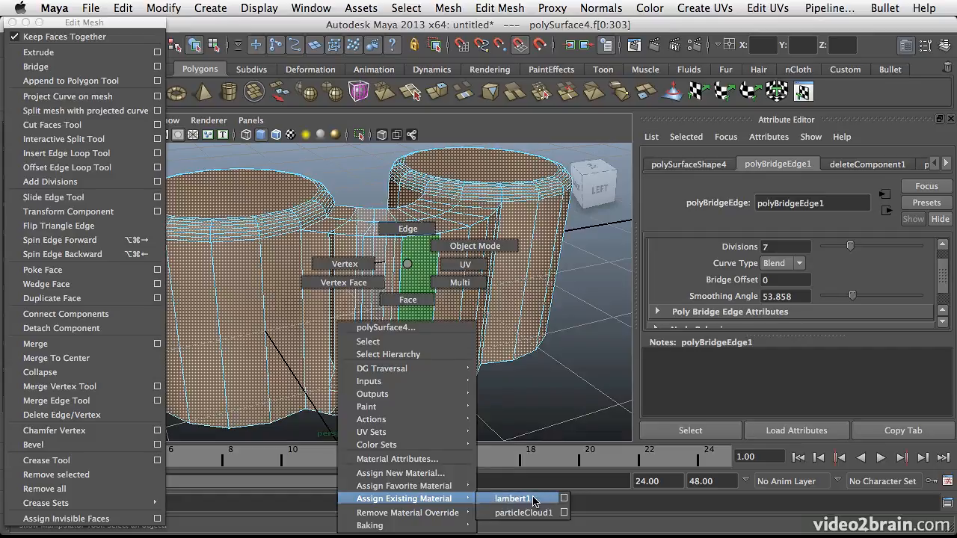
{"action": "right_click_drag", "start_coordinate": [533, 502], "coordinate": [533, 502]}
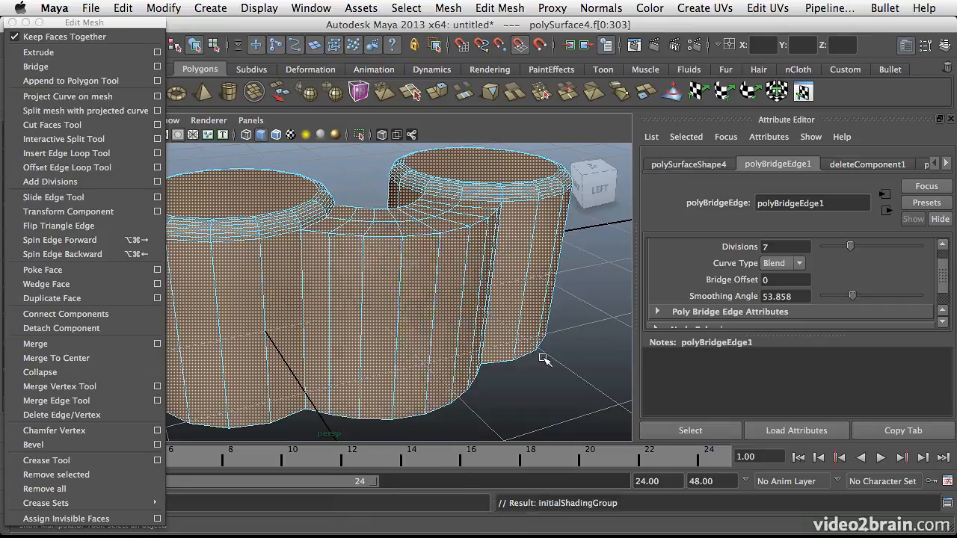
Return to object mode, inspect the bridged cylinders from several sides, and close the floating Edit Mesh window.
{"action": "left_click_drag", "start_coordinate": [366, 313], "coordinate": [403, 315], "text": "alt"}
{"action": "right_click_drag", "start_coordinate": [457, 295], "coordinate": [490, 252]}
{"action": "left_click_drag", "start_coordinate": [437, 283], "coordinate": [423, 208], "text": "alt"}
{"action": "left_click_drag", "start_coordinate": [434, 325], "coordinate": [373, 264], "text": "alt"}
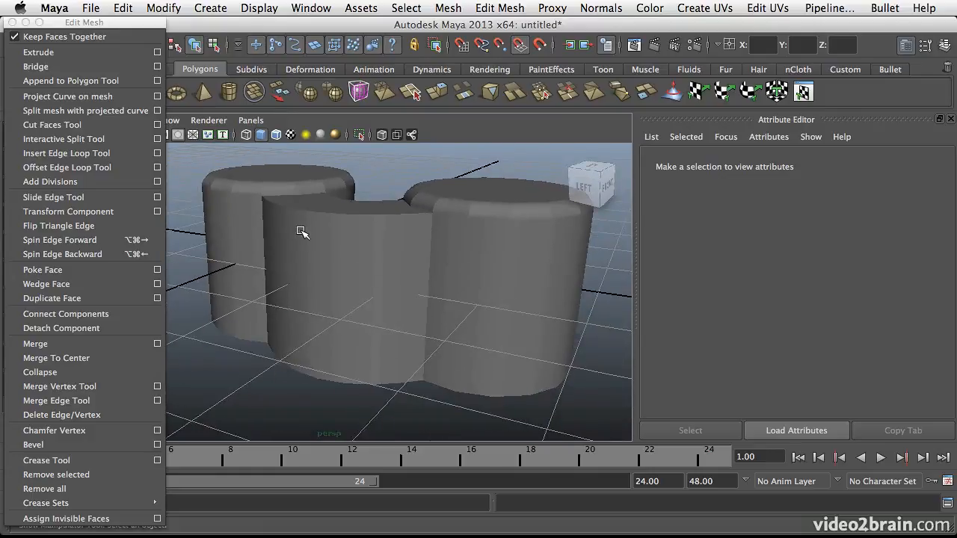
{"action": "left_click_drag", "start_coordinate": [374, 232], "coordinate": [382, 273], "text": "alt"}
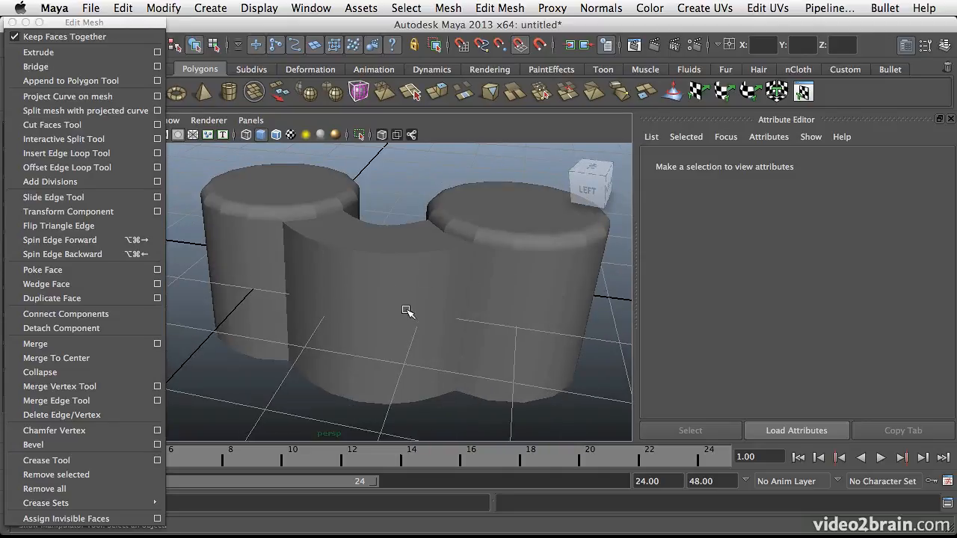
{"action": "left_click_drag", "start_coordinate": [409, 316], "coordinate": [421, 314], "text": "alt"}
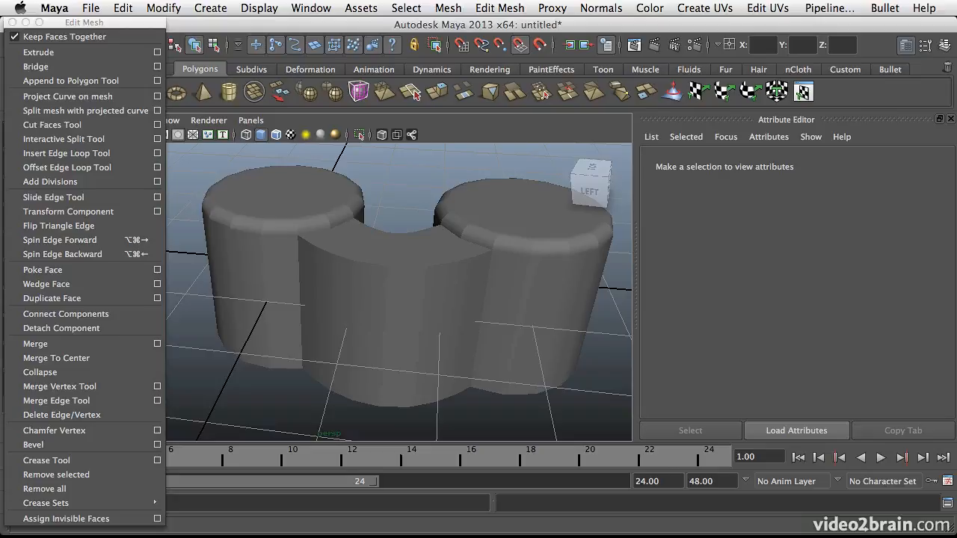
{"action": "left_click", "coordinate": [12, 22]}
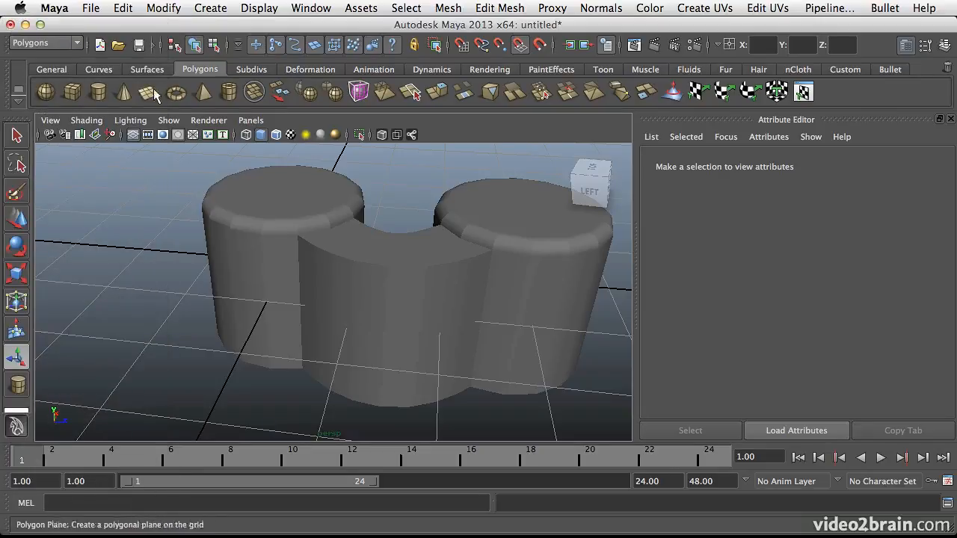